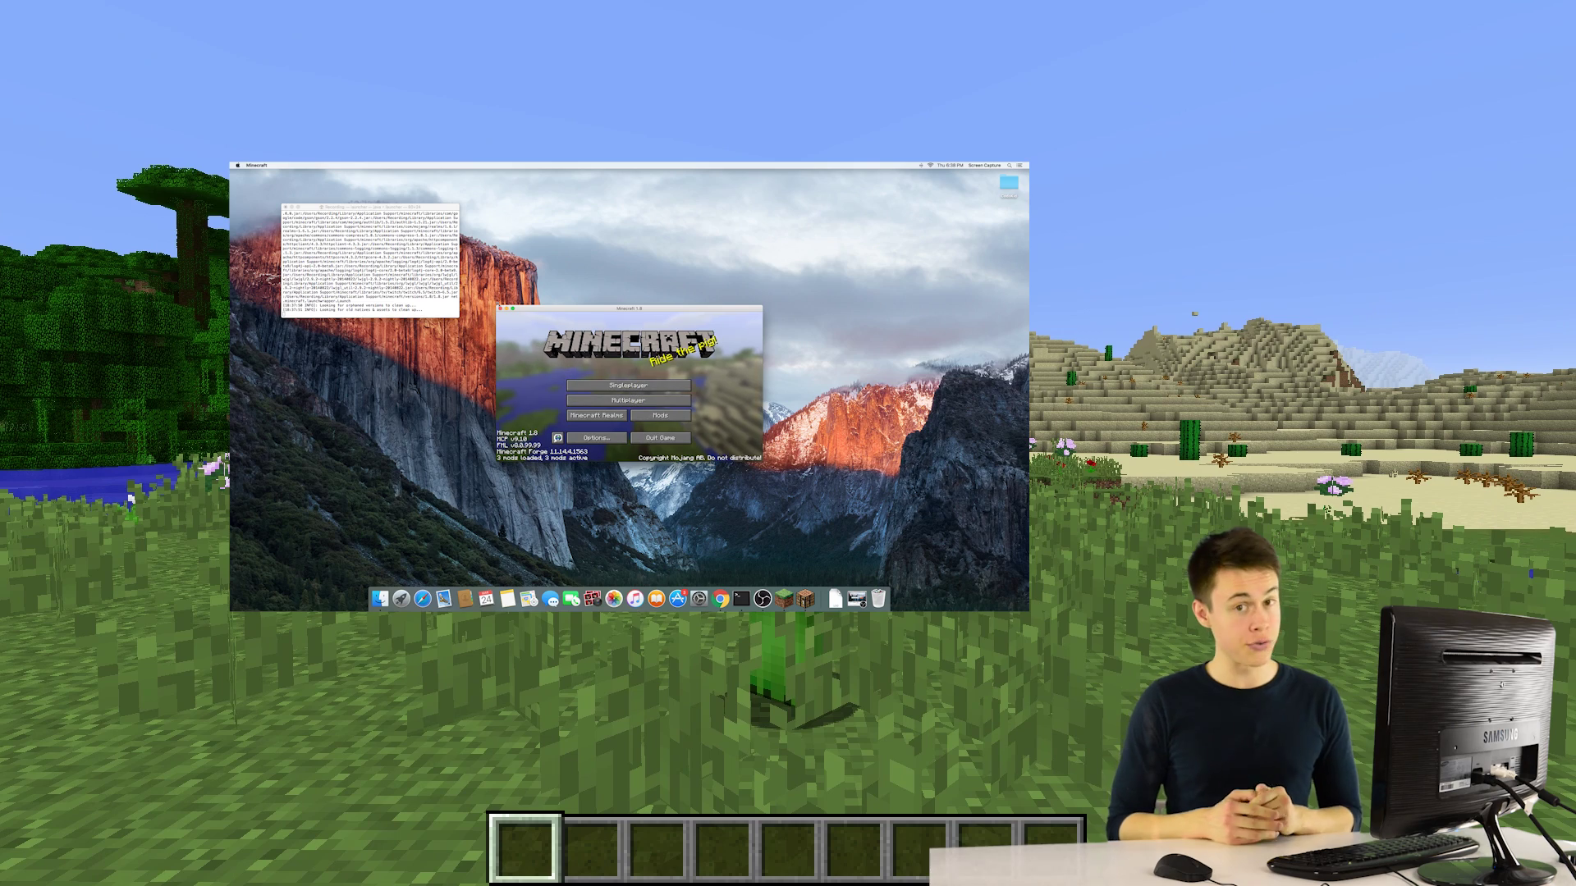
Maximize the Forge-enabled Minecraft window to full screen.
click(513, 309)
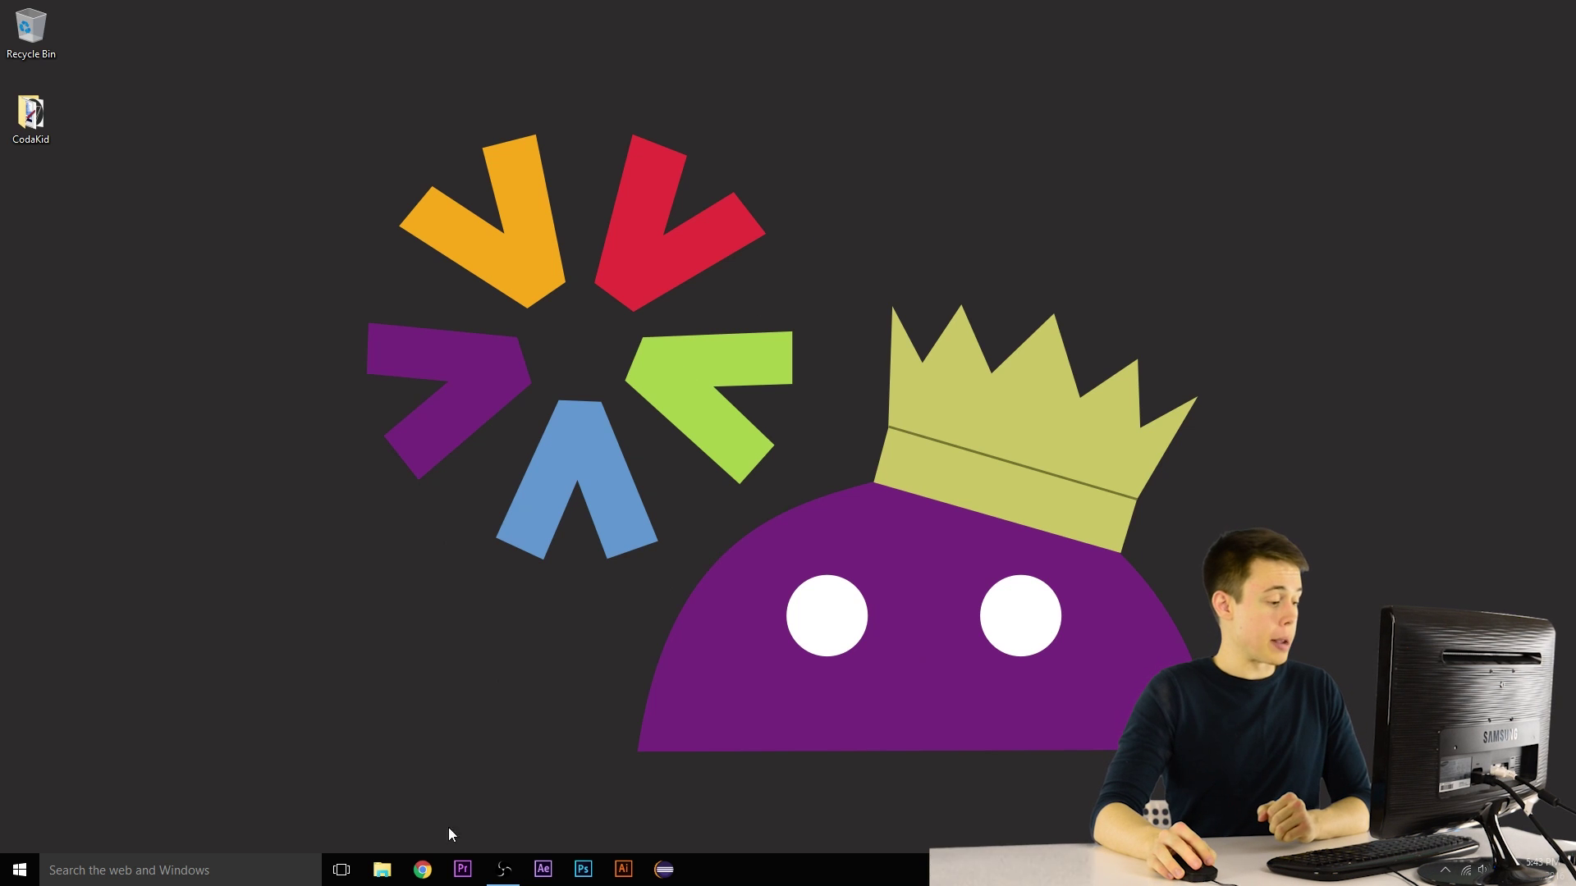
Open a Chrome window and load minecraftmods.com.
click(422, 870)
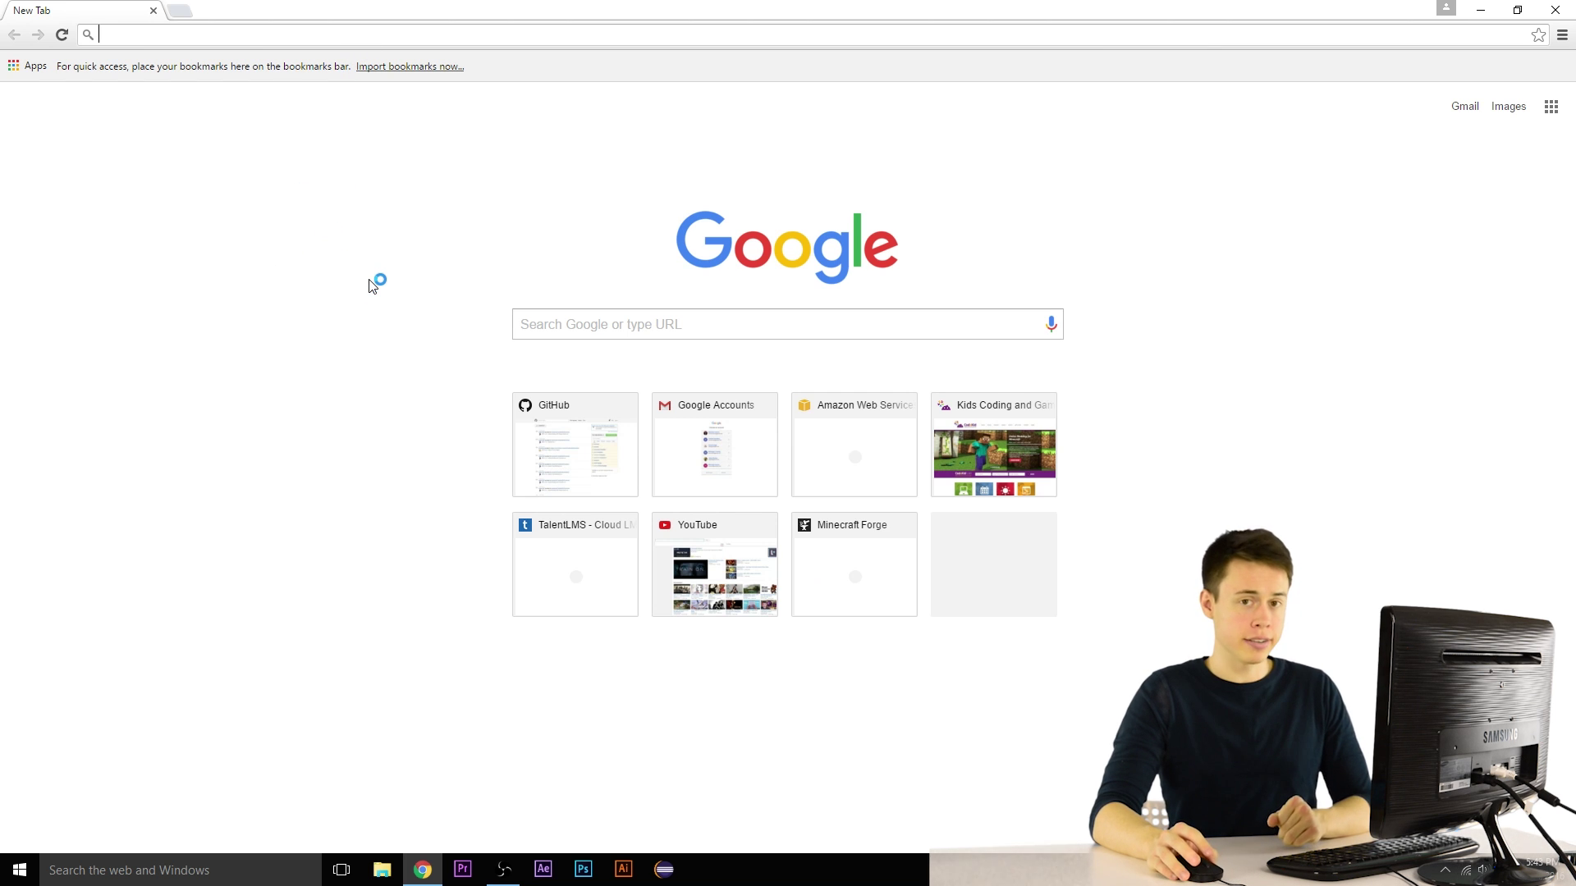
text(minecraftmo)
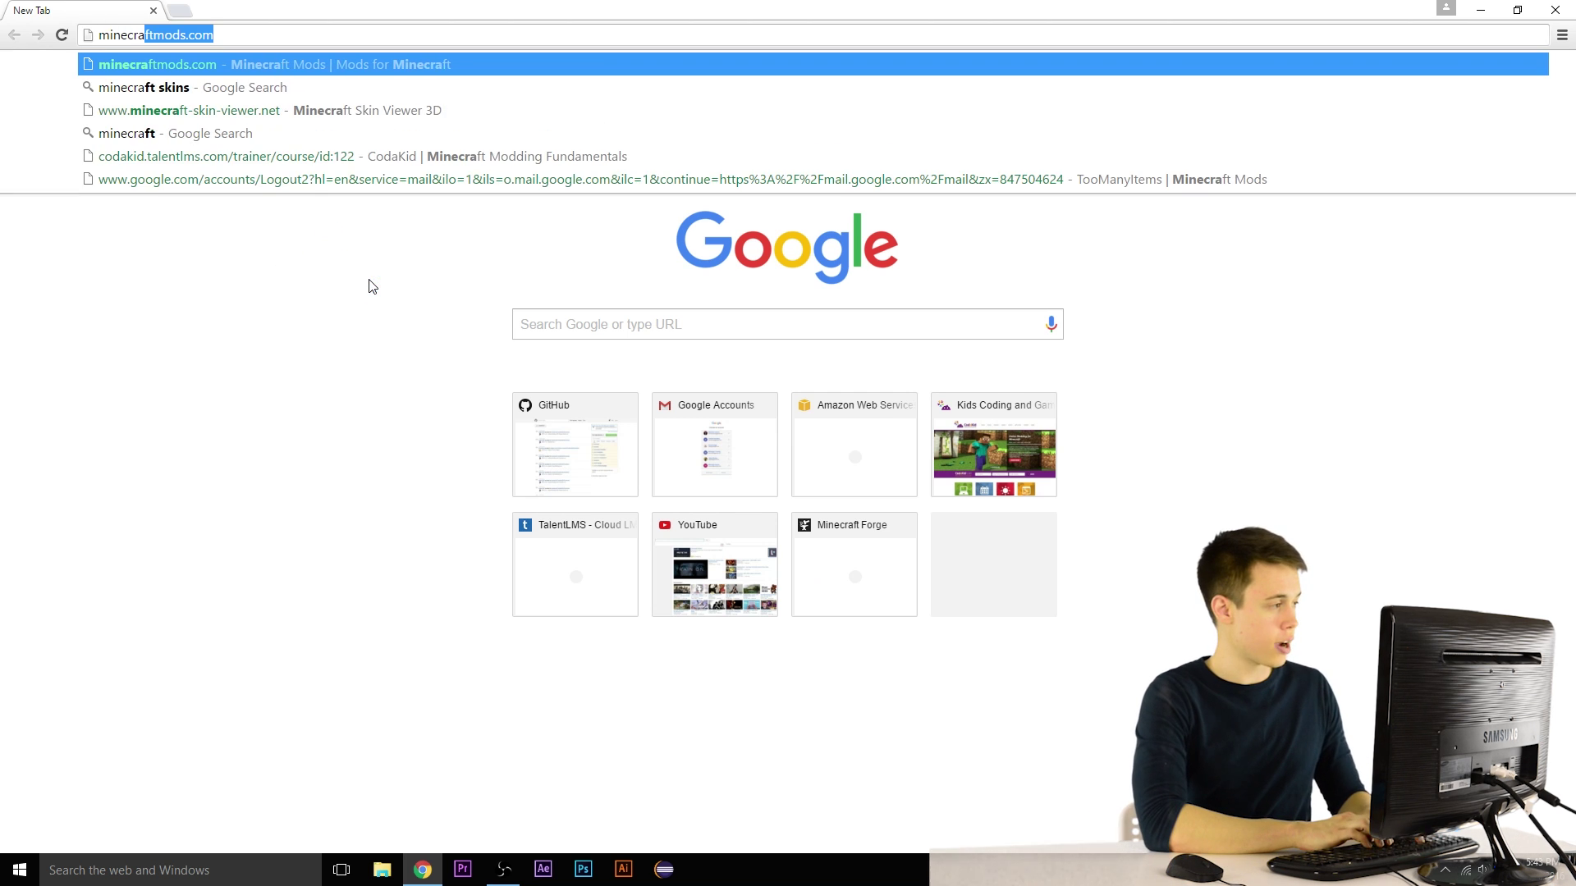
text(ds.com)
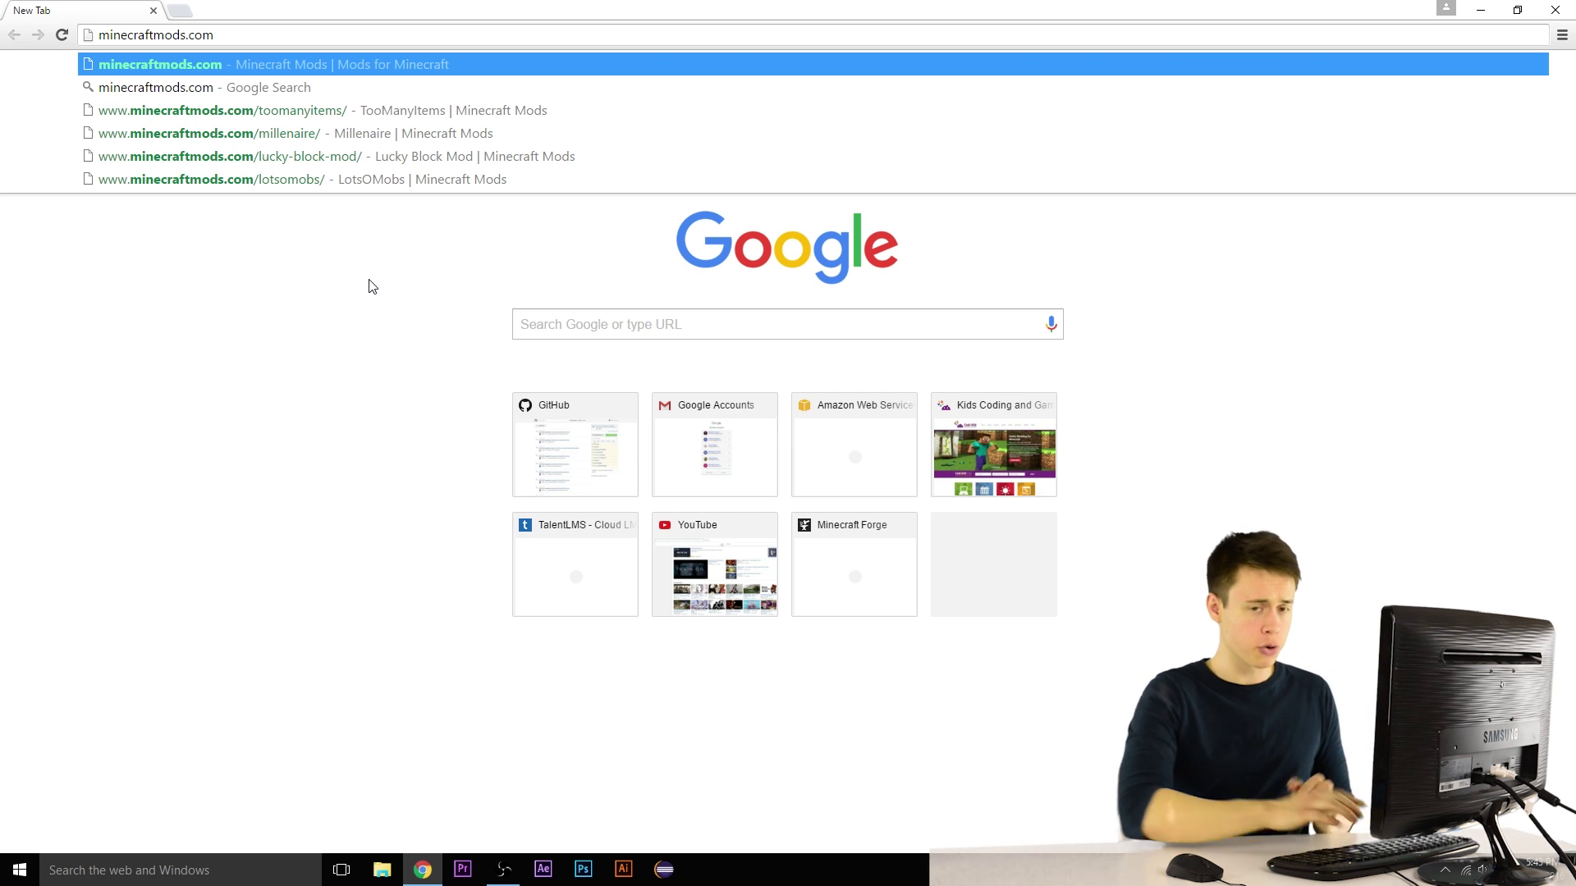
key(Return)
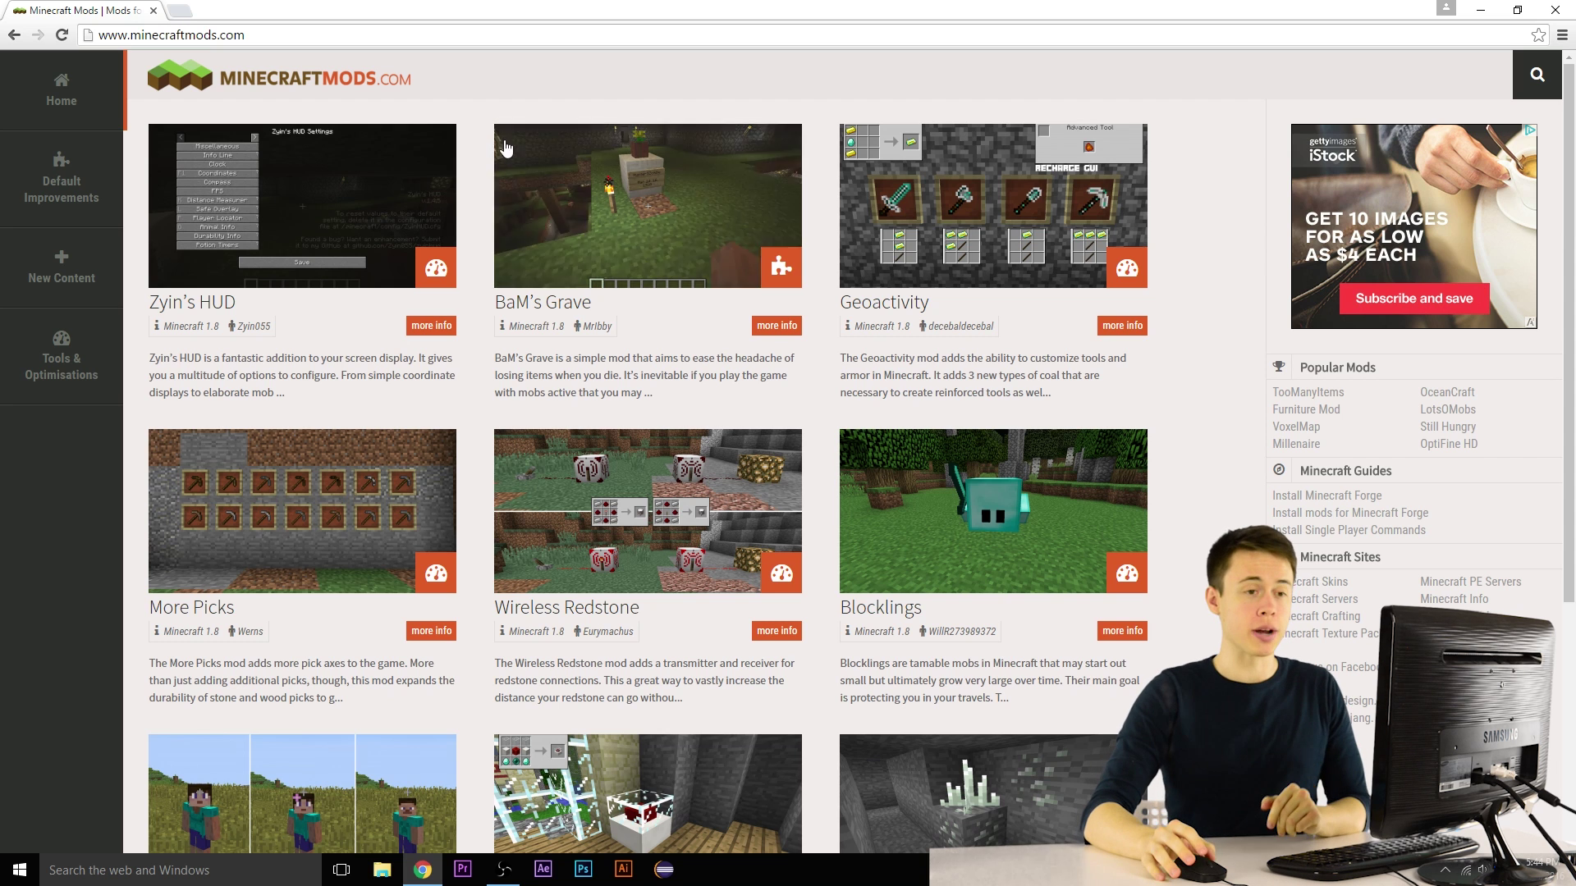
Open LotsOMobs from Popular Mods and browse its mob images and comments.
click(1456, 417)
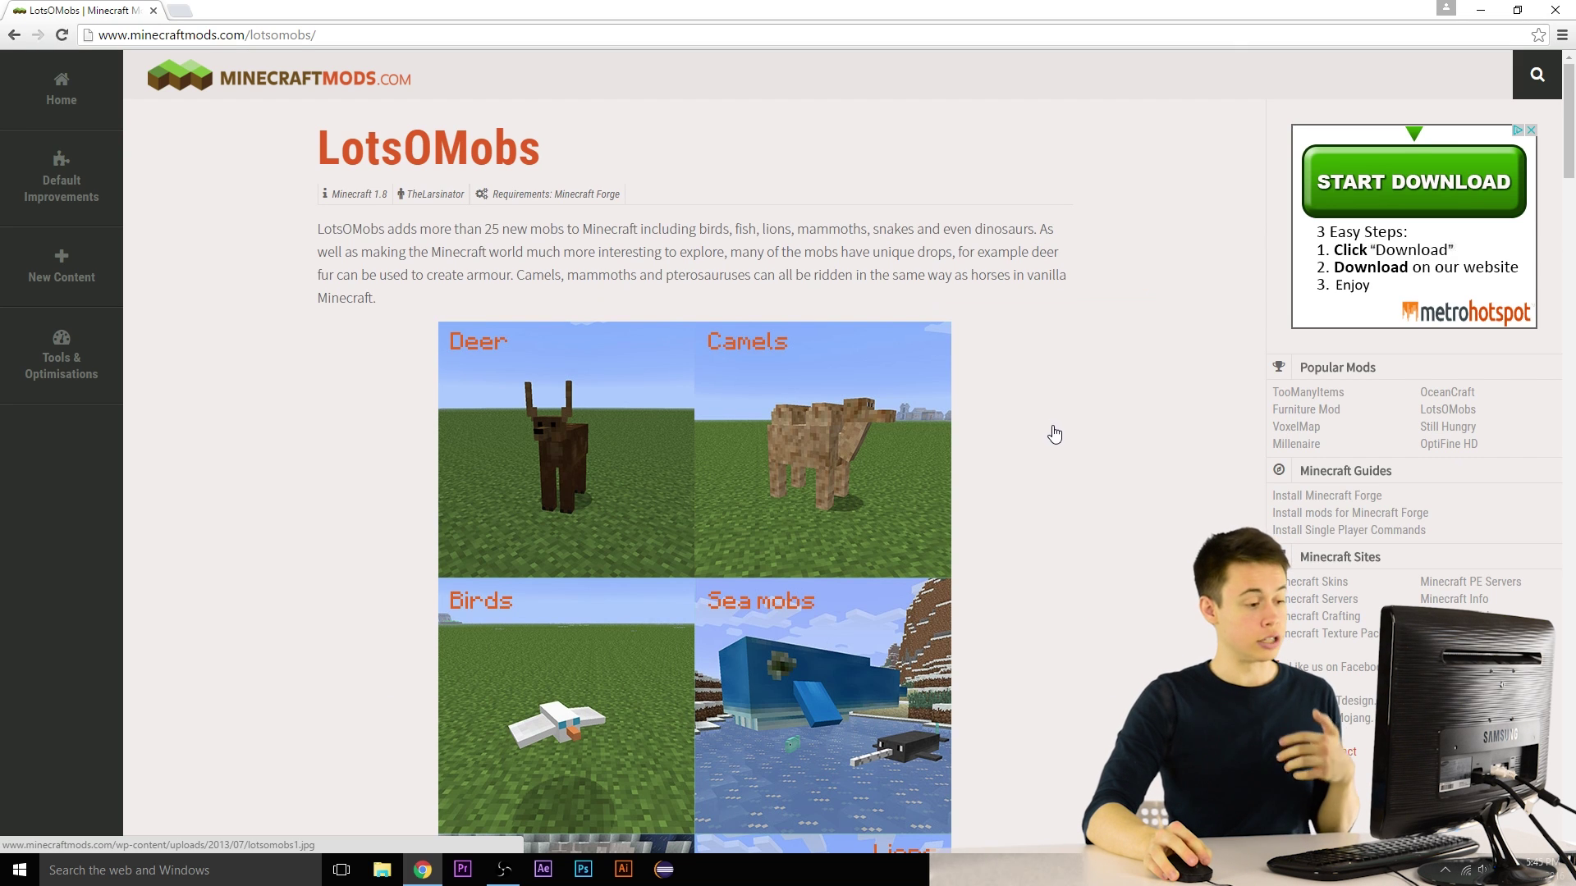
scroll(1054, 435, down, 6)
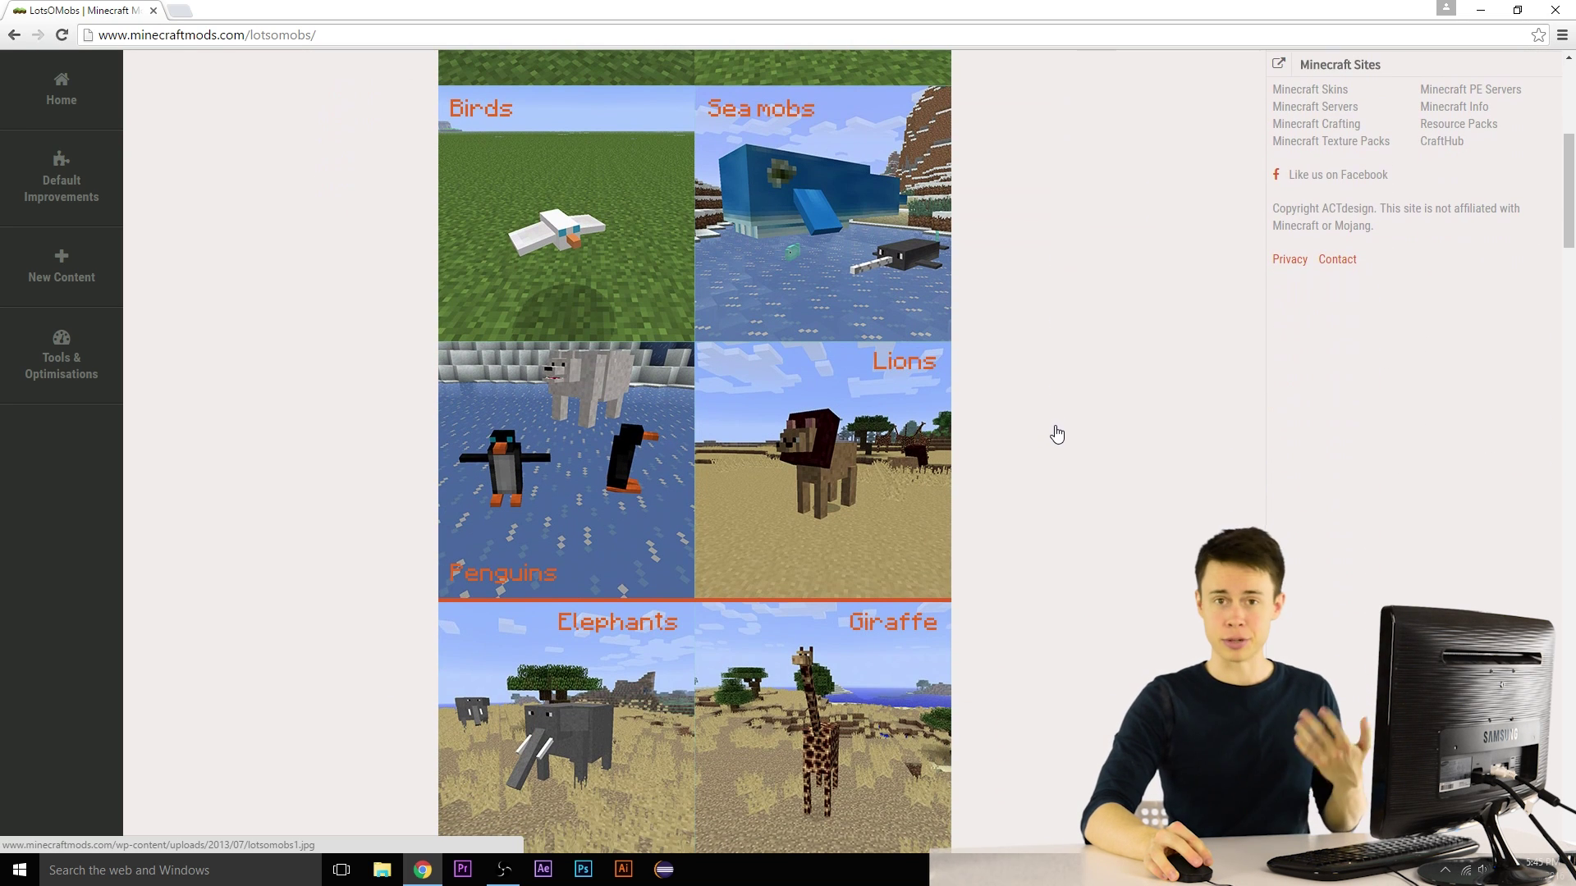
scroll(1057, 433, up, 6)
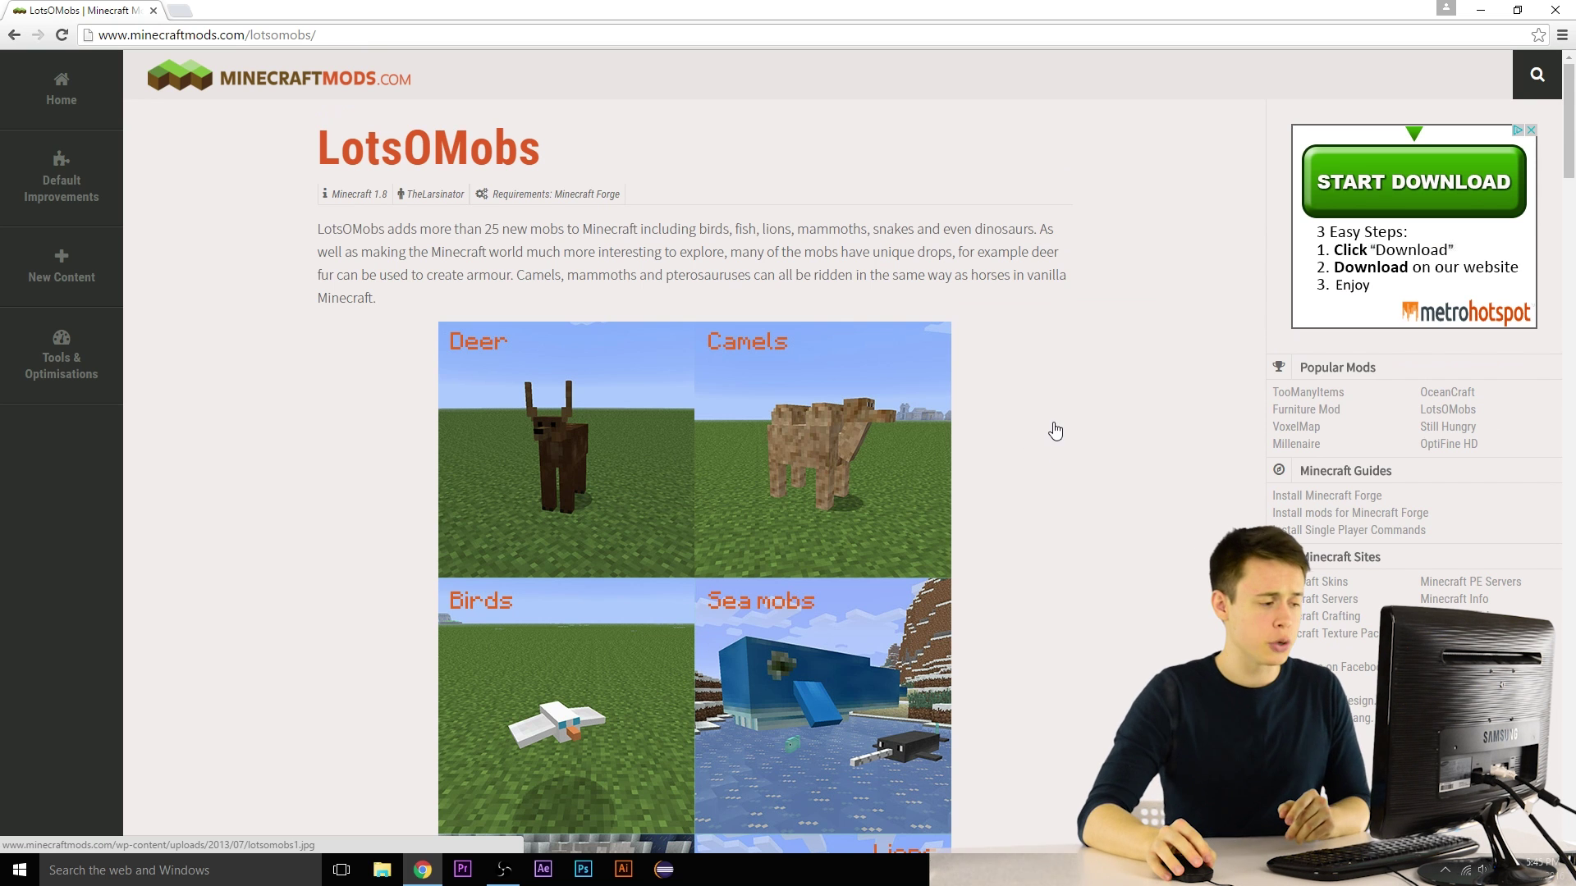
scroll(1039, 428, down, 10)
scroll(1041, 402, down, 18)
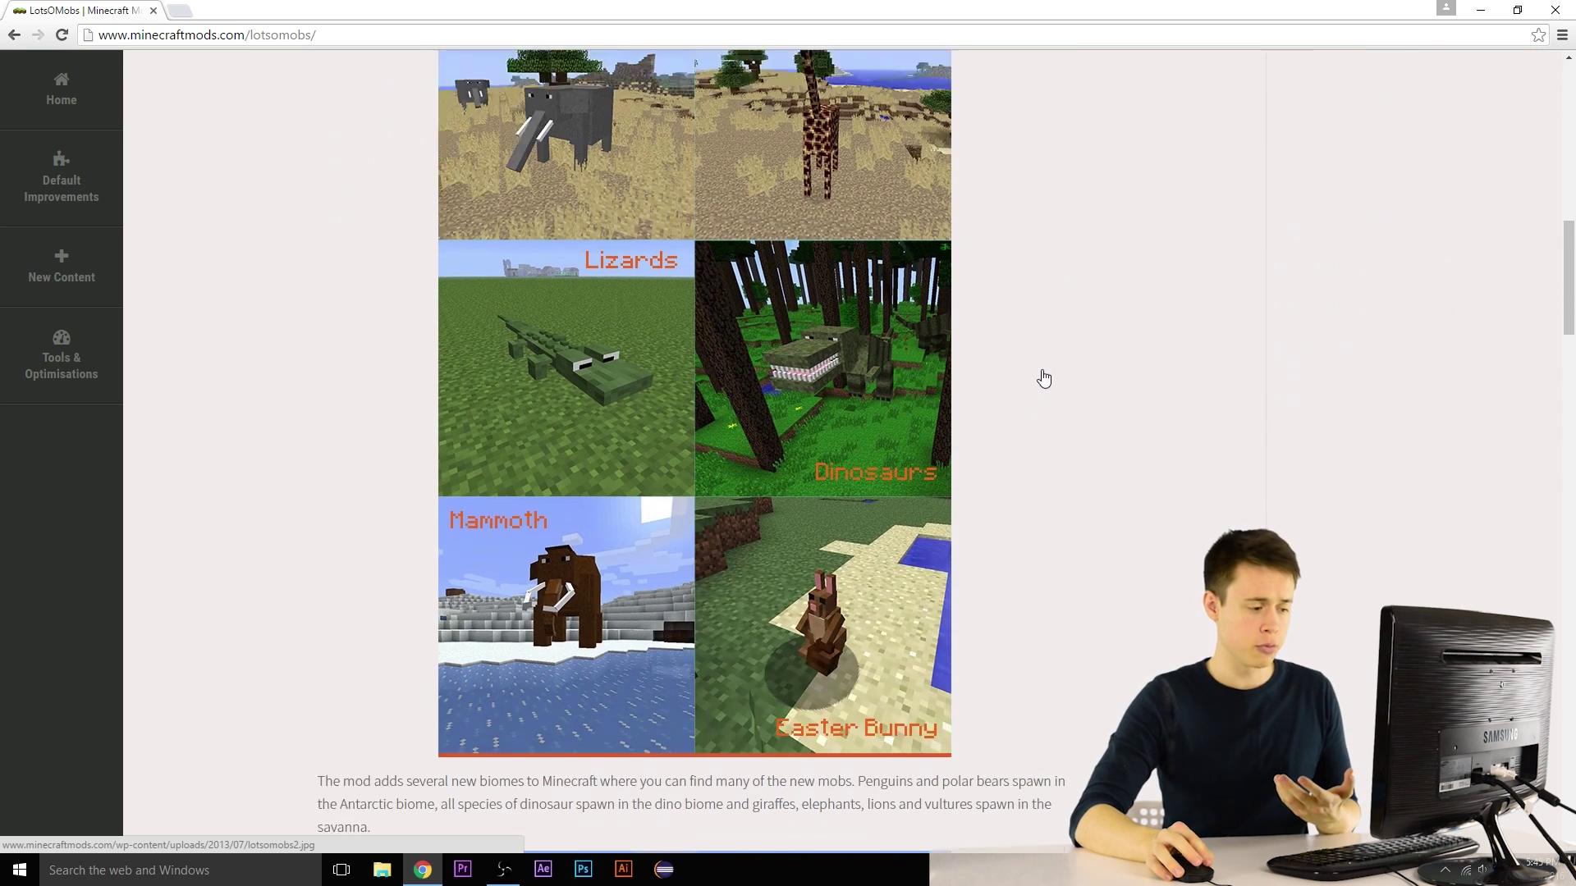
scroll(1041, 336, up, 2)
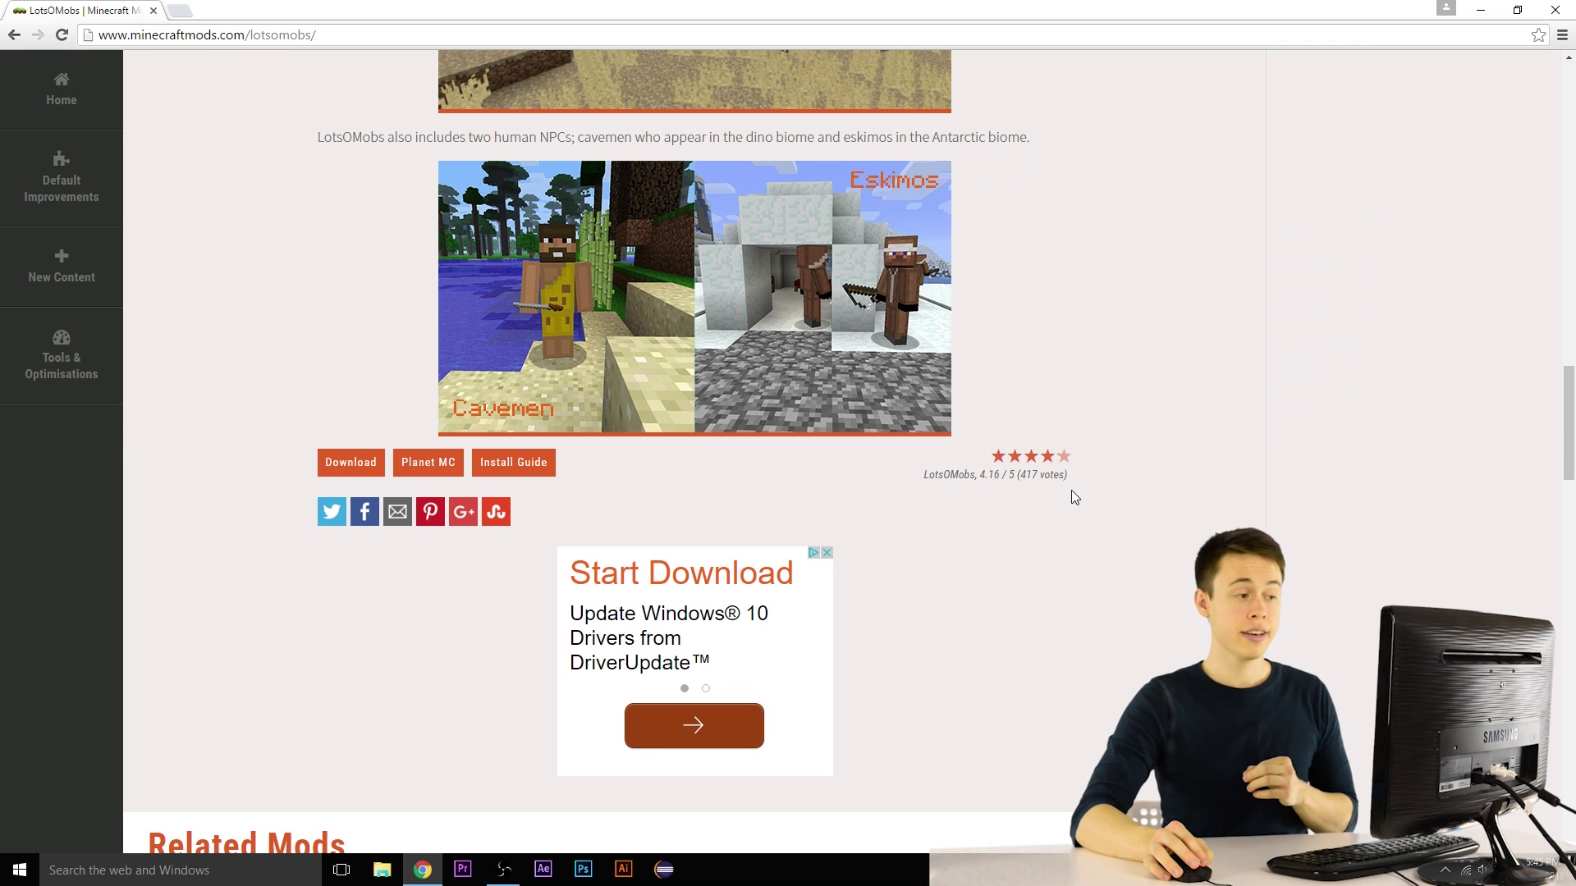
scroll(1125, 490, down, 15)
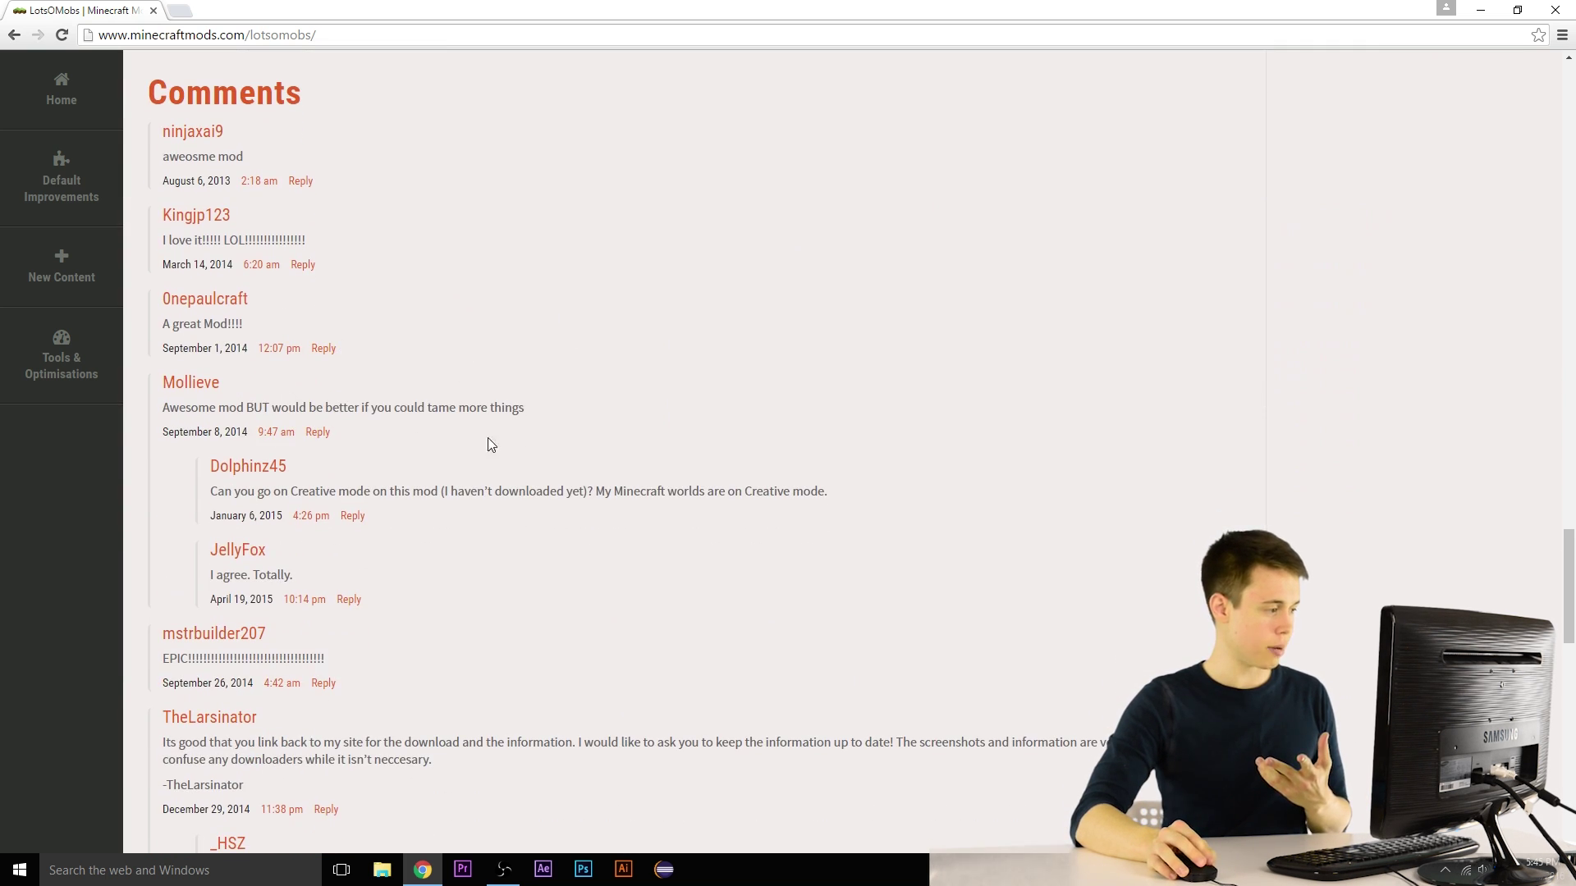
scroll(530, 445, up, 10)
scroll(569, 431, up, 20)
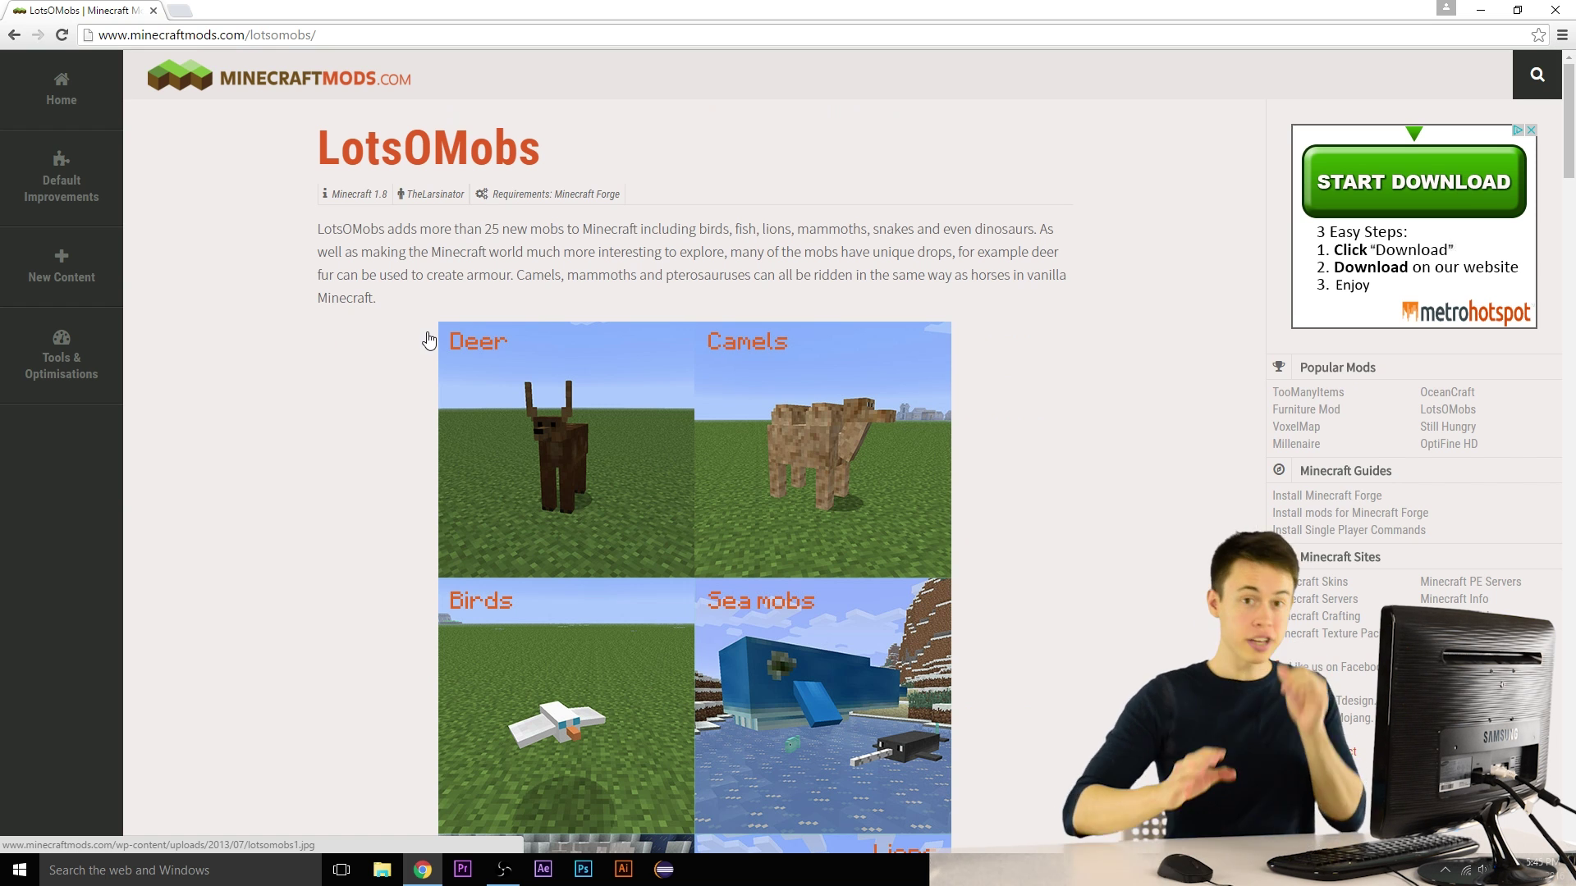
drag(492, 193, 627, 191)
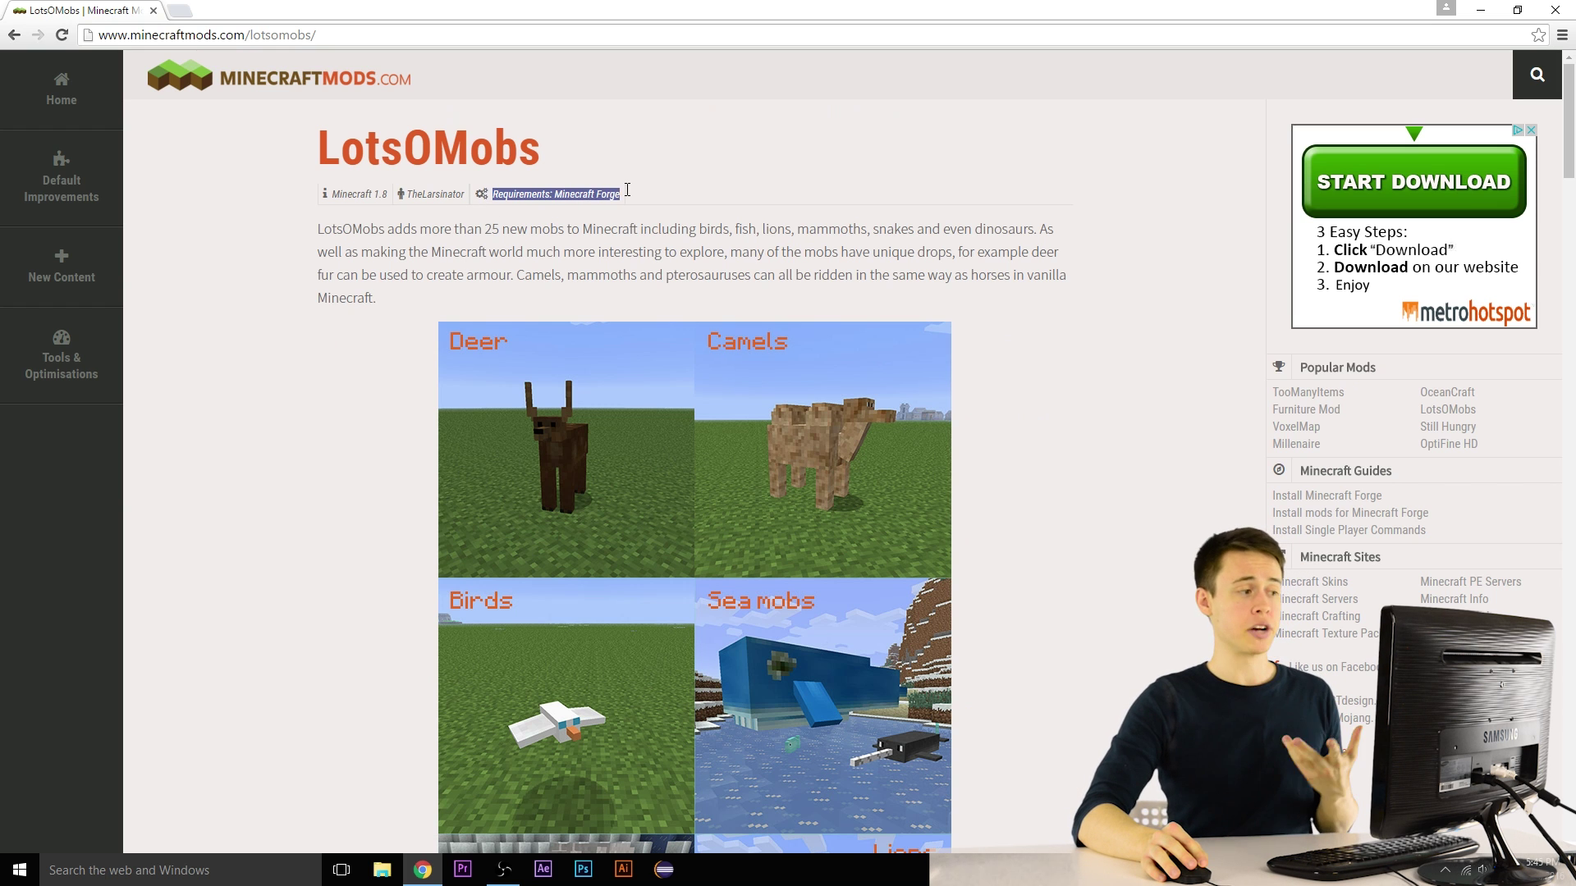
click(674, 187)
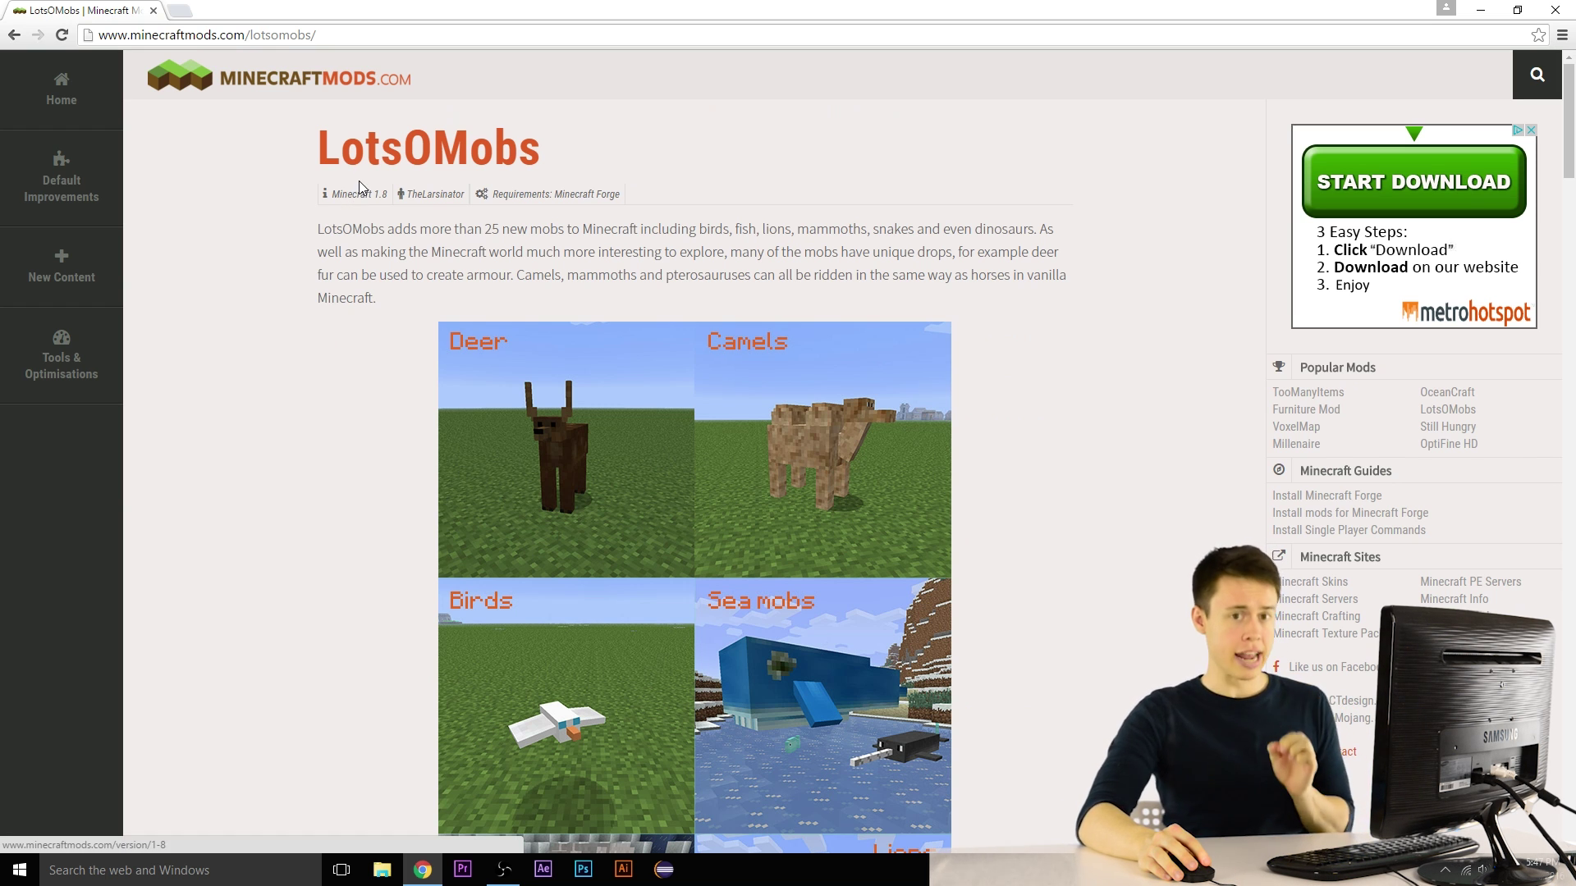
Download lom-1.8-1.2.jar from the LotsOMobs page and keep it despite the warning.
scroll(329, 260, down, 2)
scroll(329, 260, down, 15)
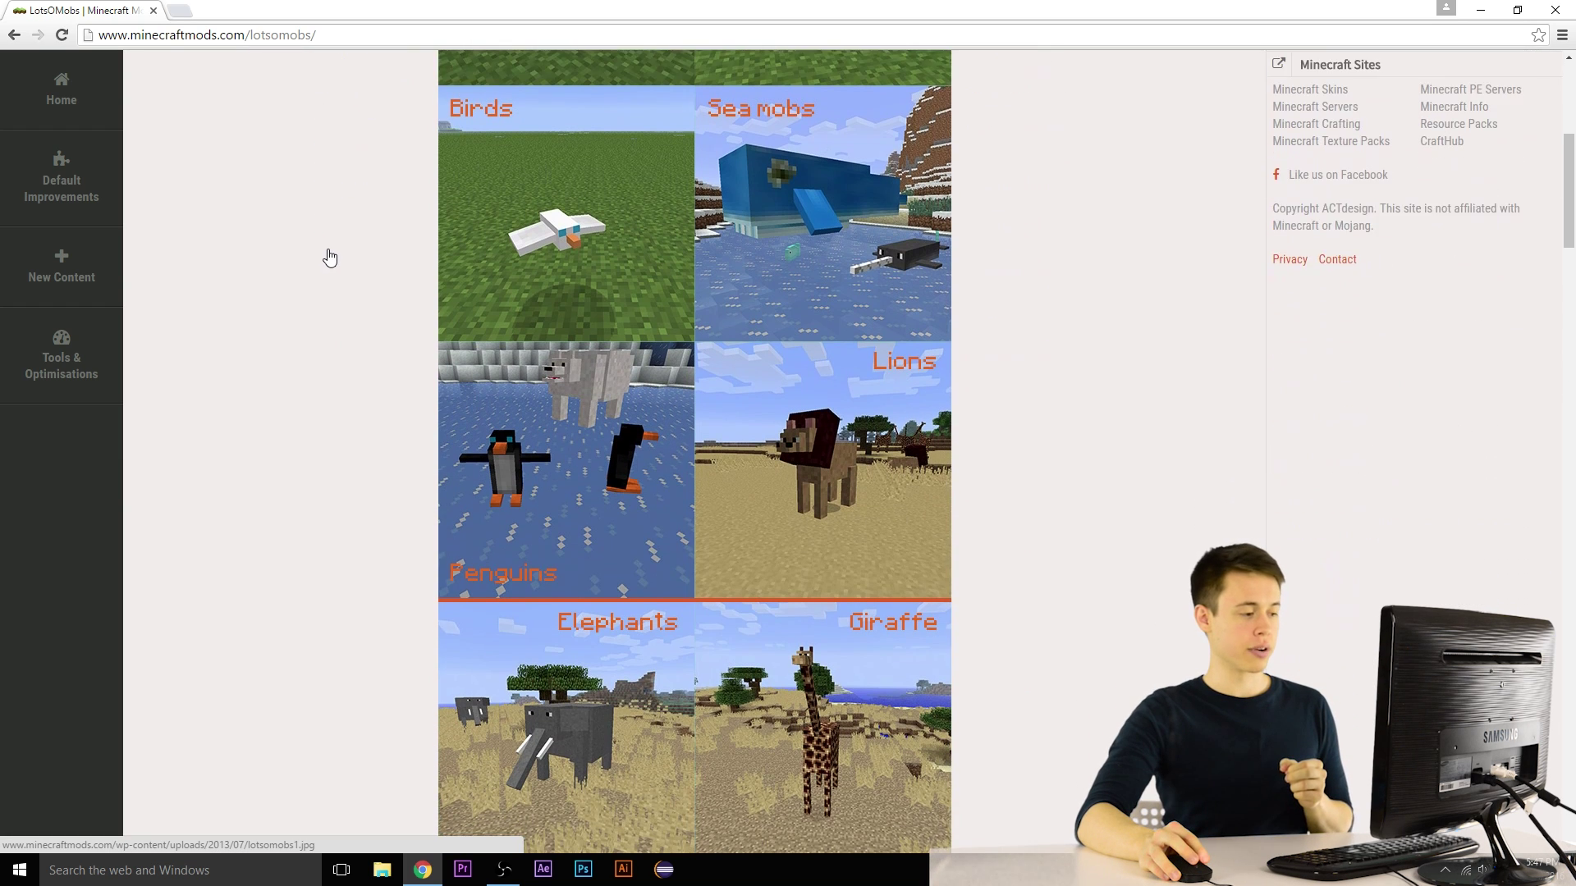
scroll(317, 253, down, 8)
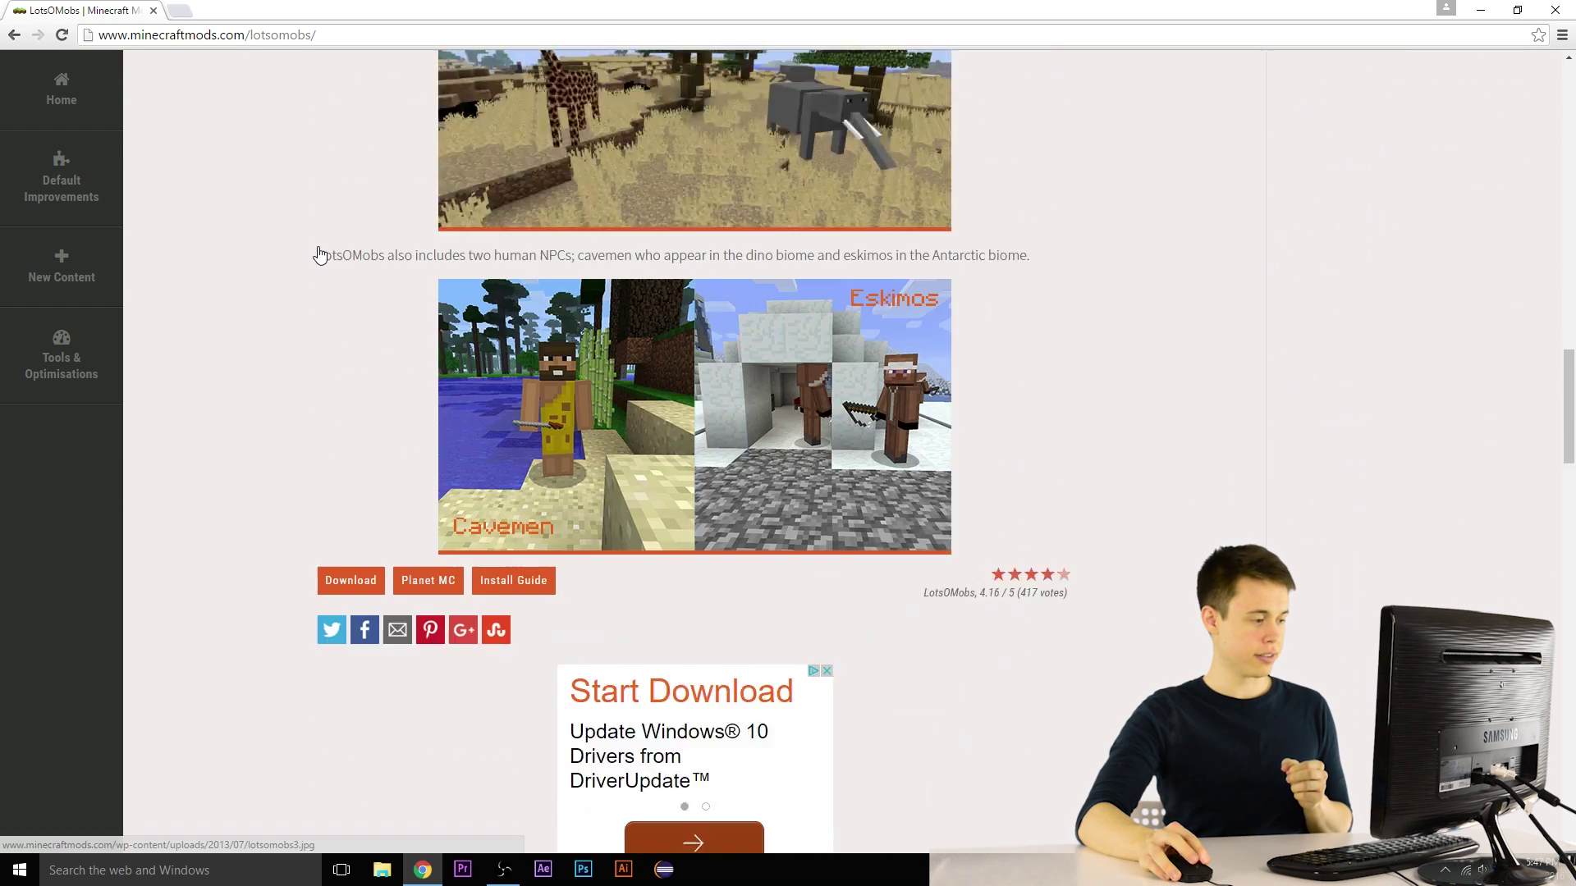
scroll(350, 570, up, 1)
scroll(302, 534, down, 5)
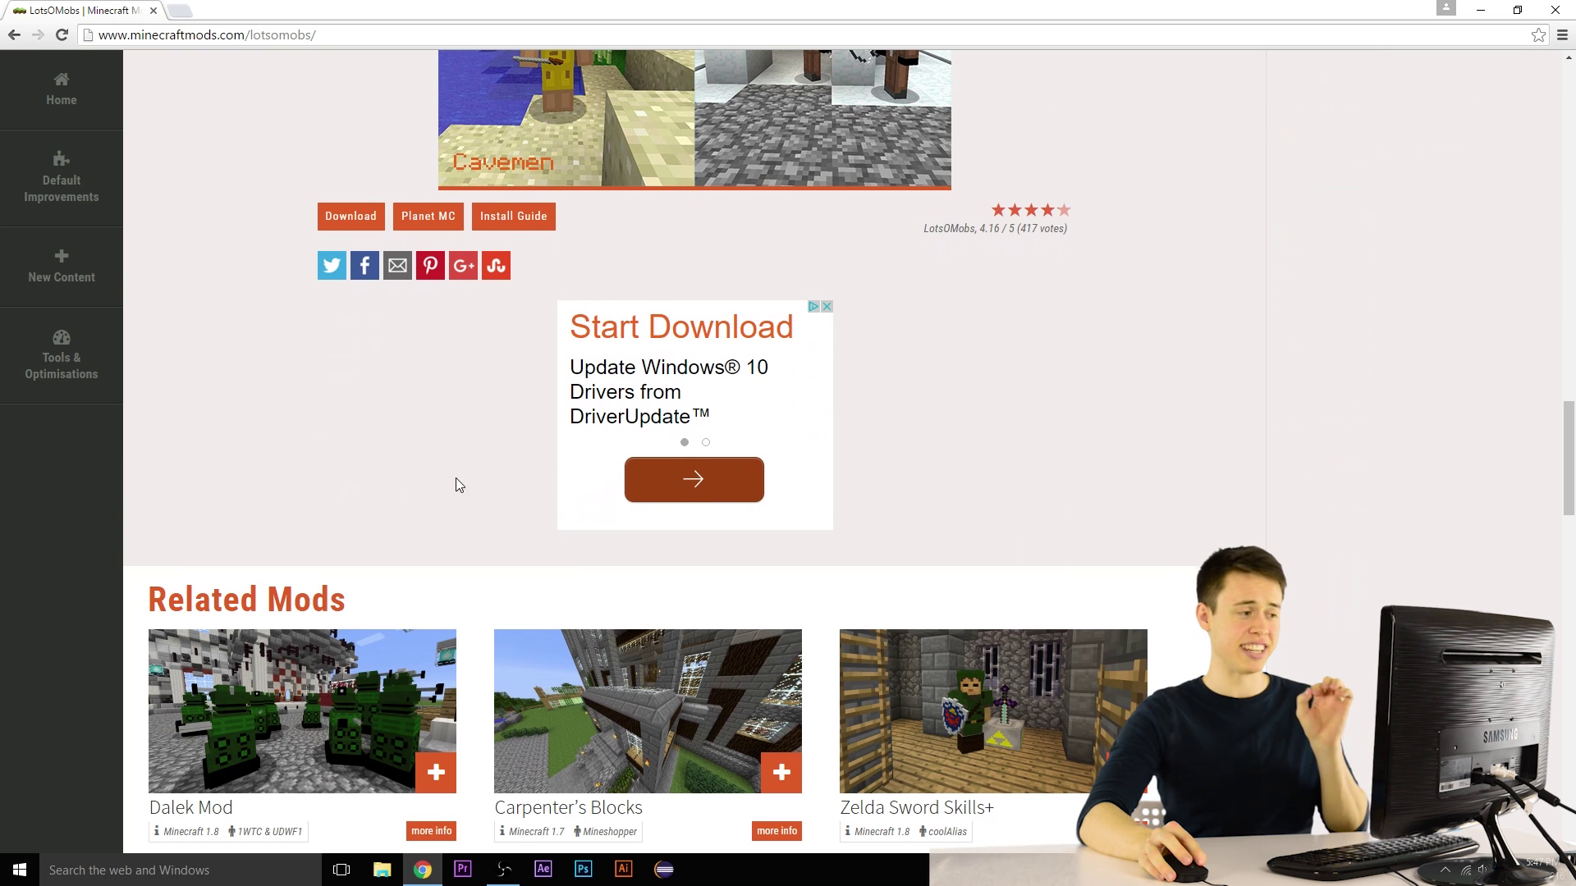
scroll(454, 484, up, 3)
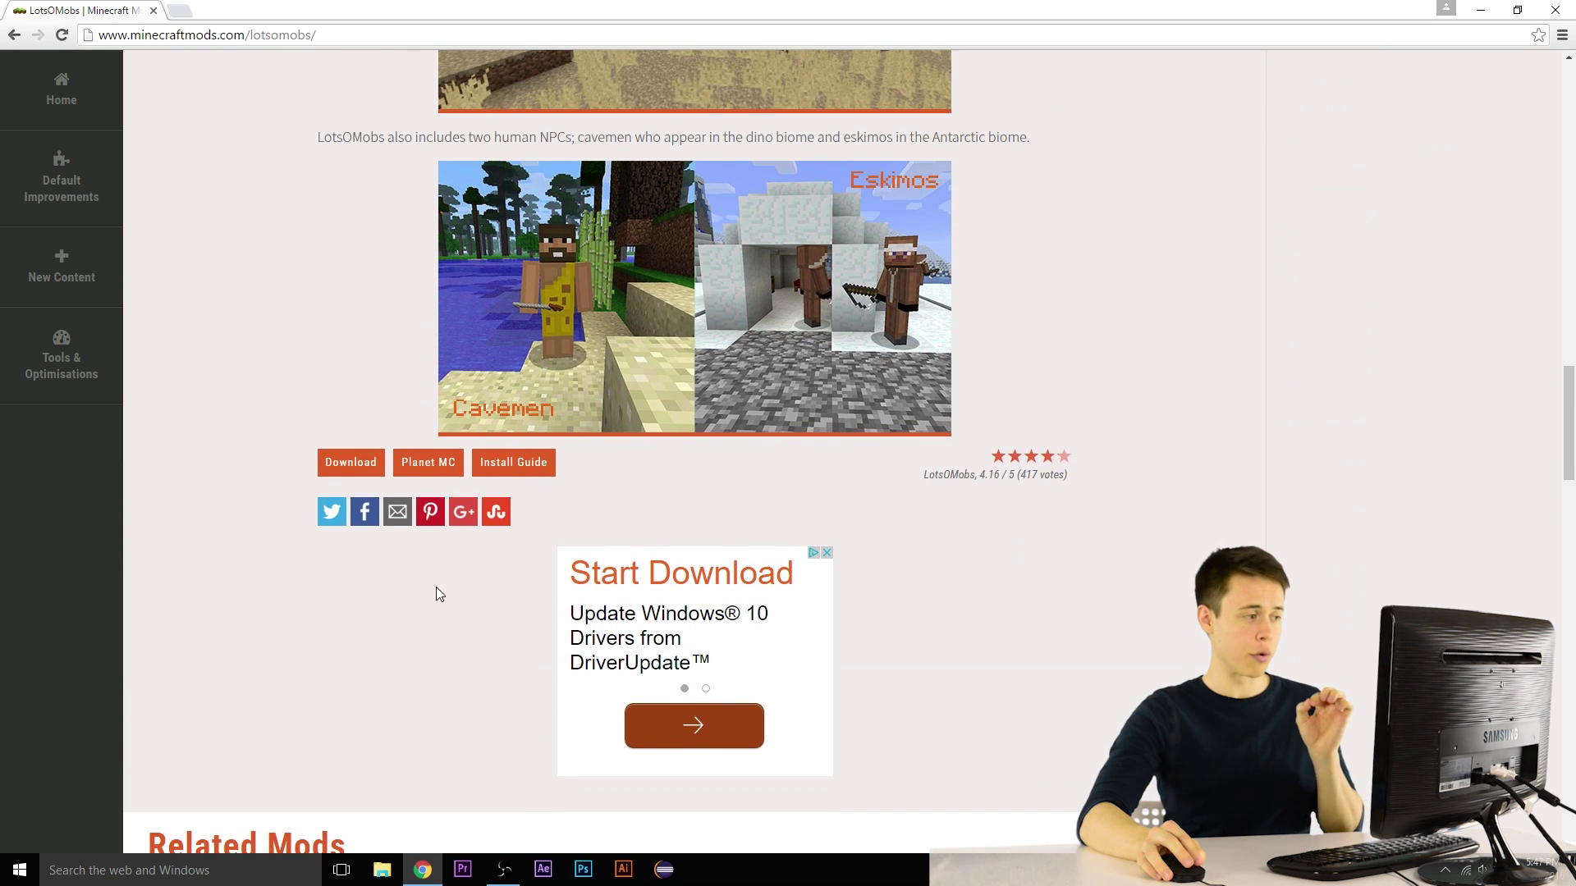
click(351, 465)
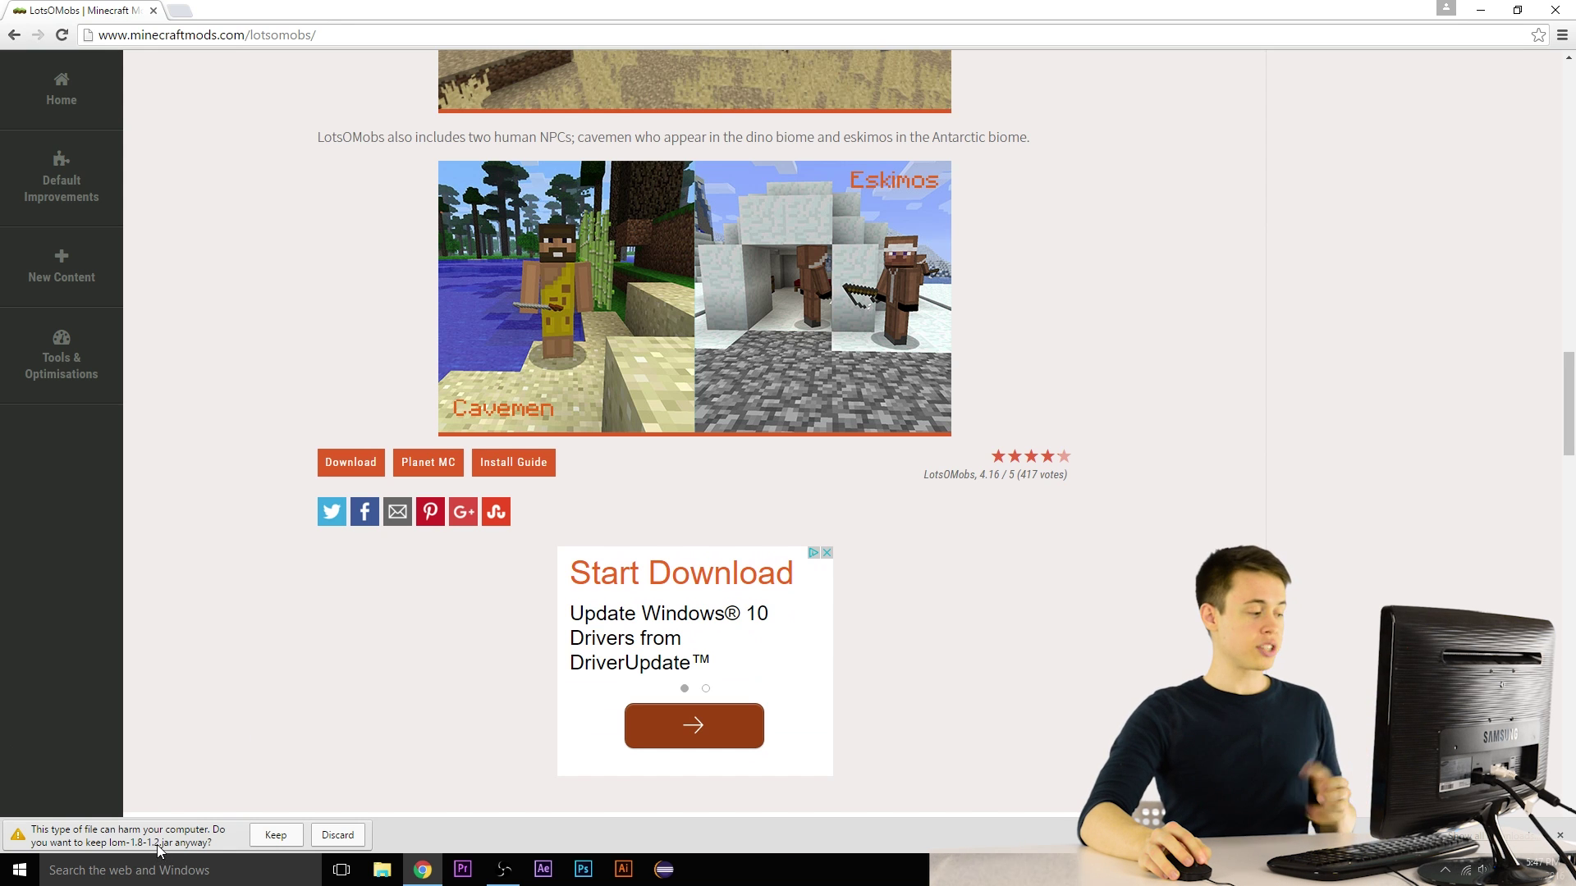
click(277, 835)
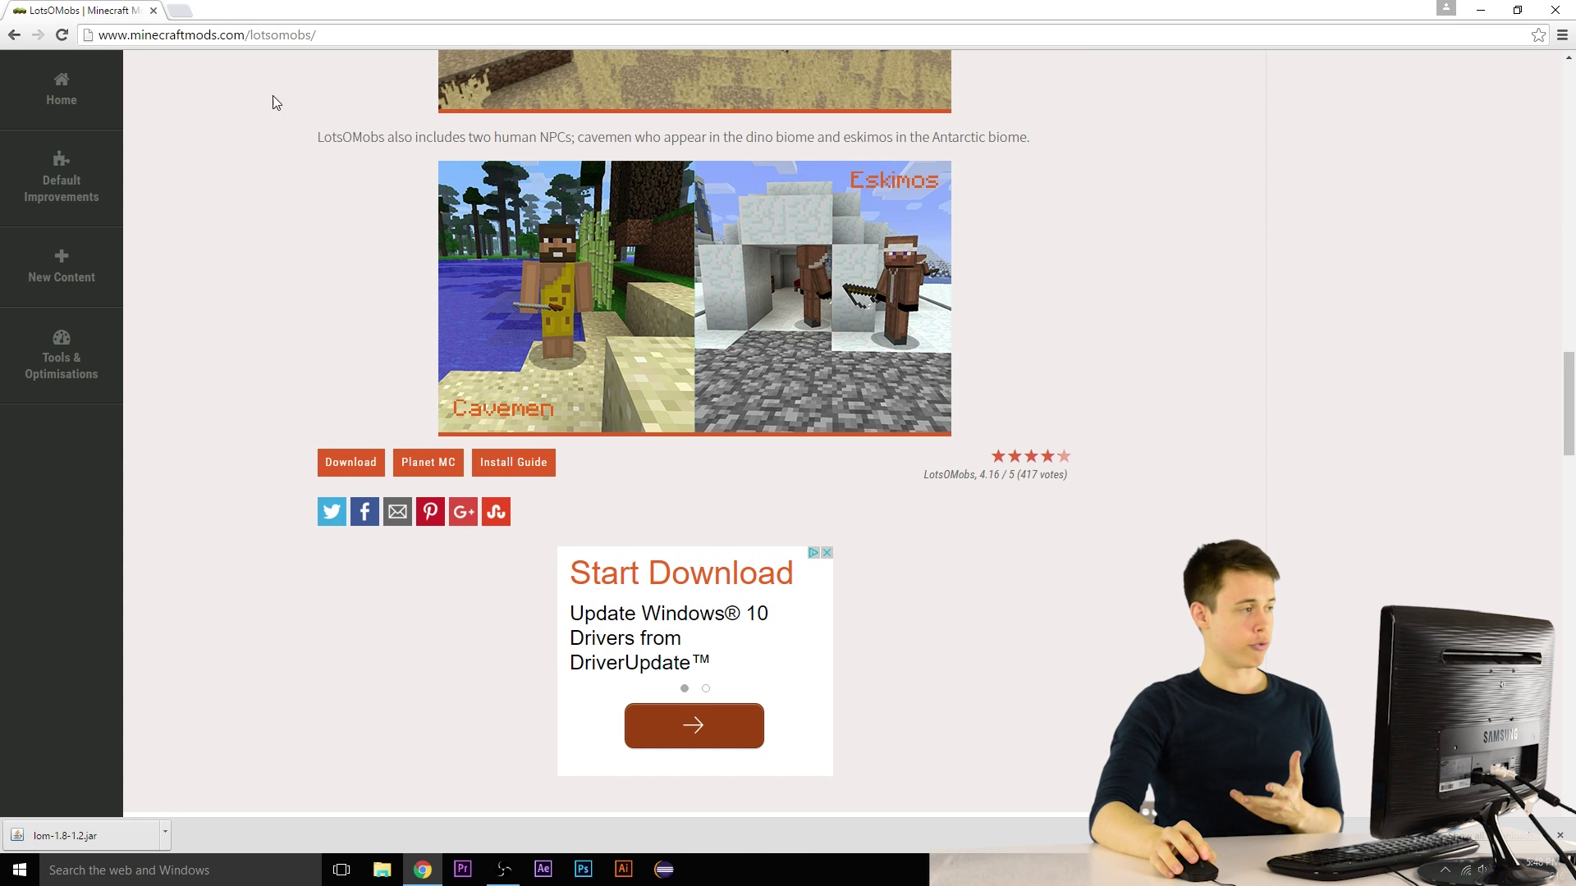
Go to files.minecraftforge.net.
click(349, 32)
text(file)
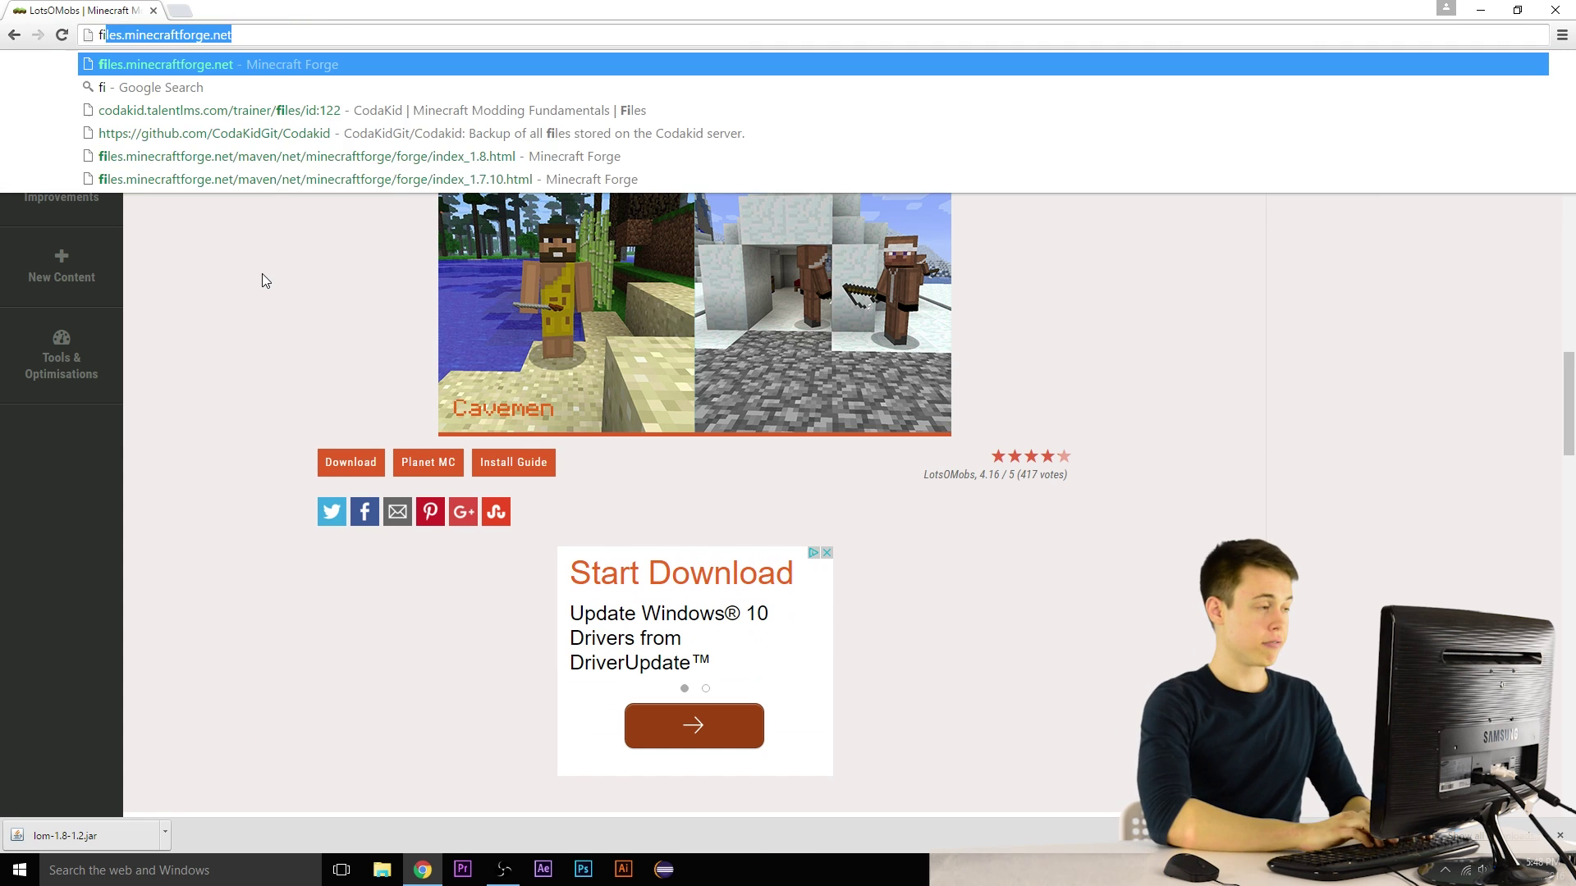
text(s.minec)
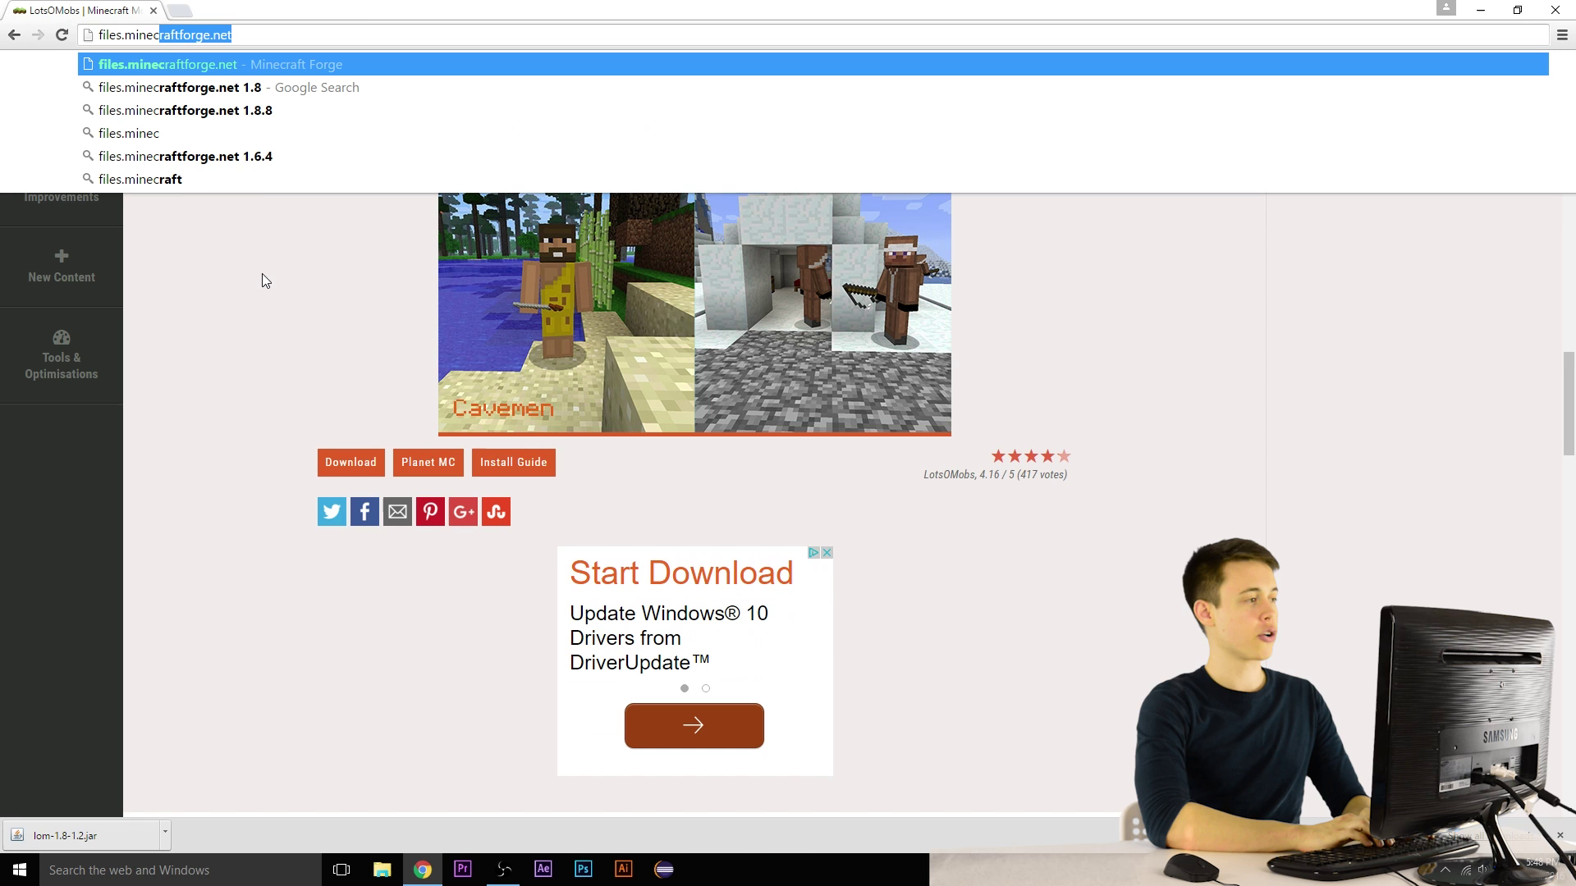
text(raftfor)
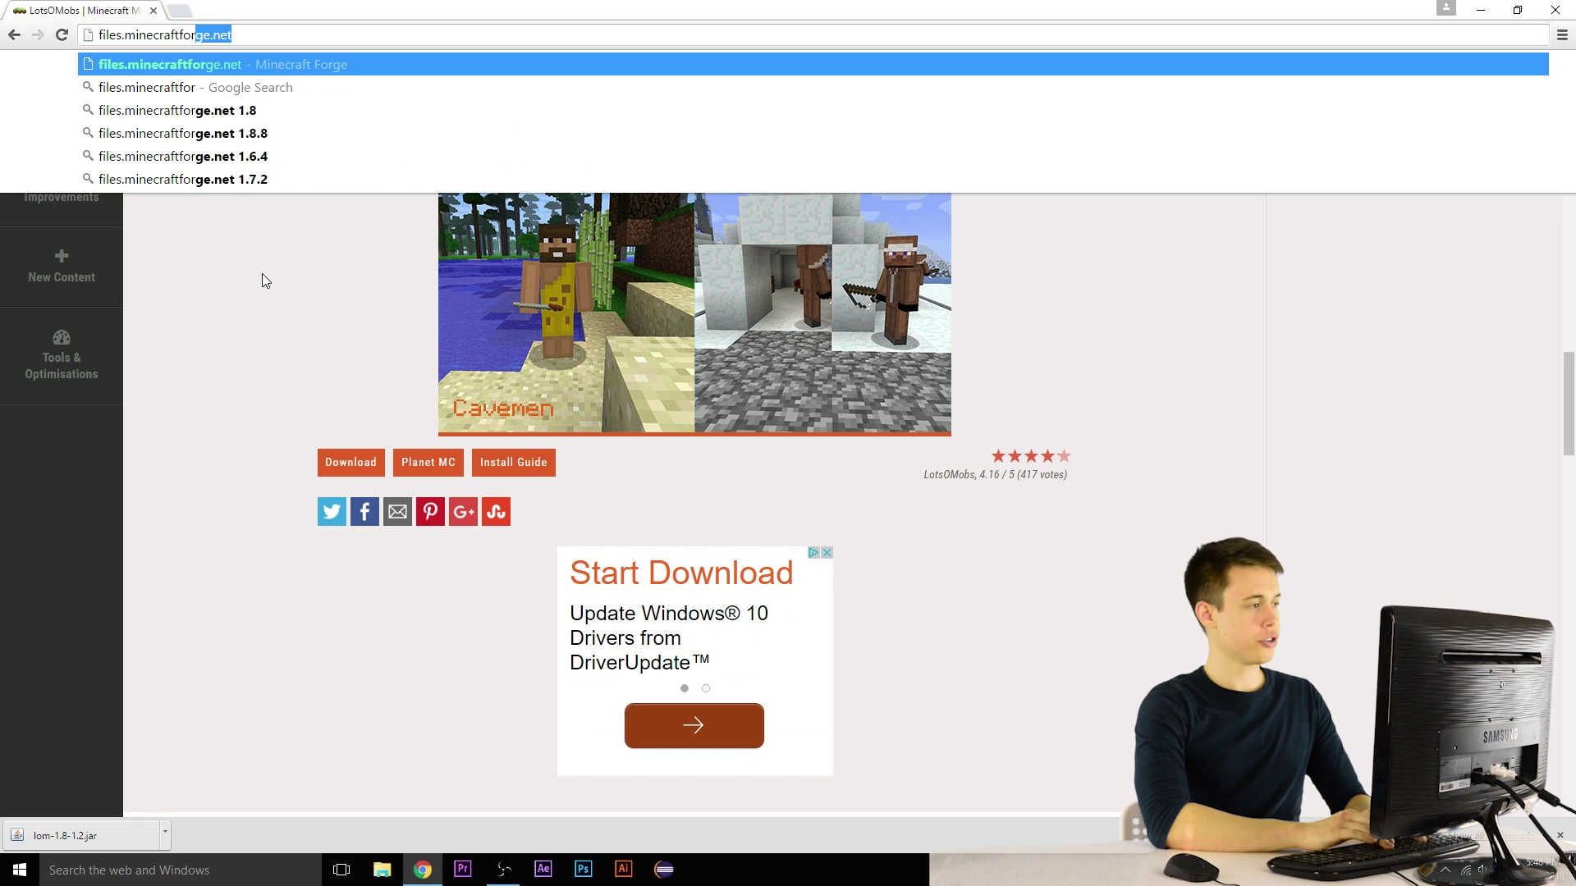
text(ge.net)
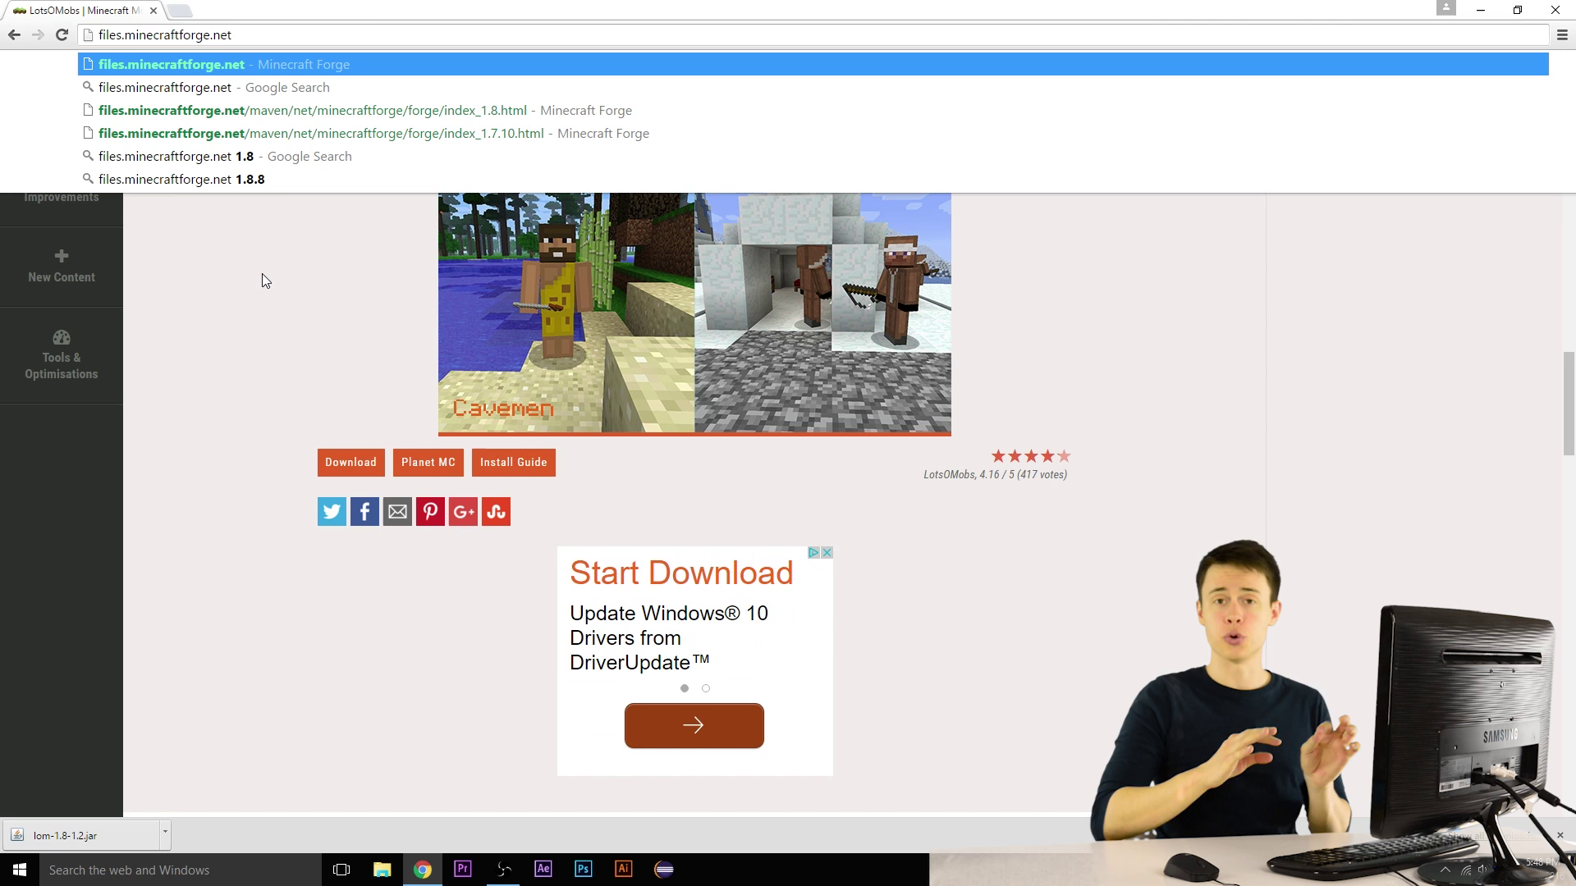
key(Return)
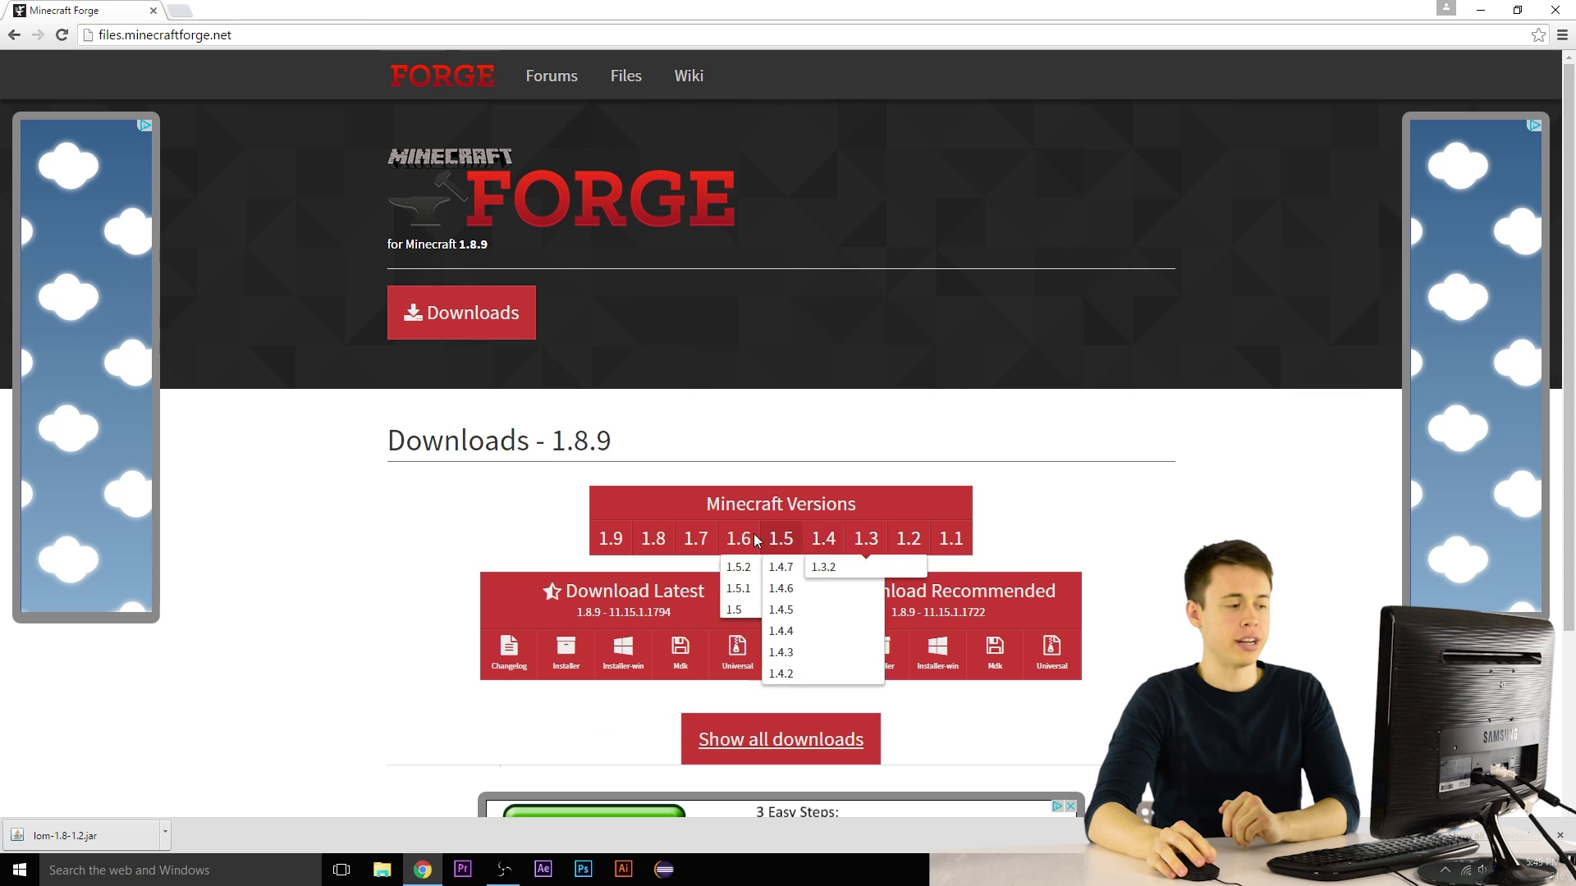
Open the Downloads - 1.8 page showing builds 1.8-11.14.4.1563 and 1.8-11.14.4.1577.
mouse_move(653, 546)
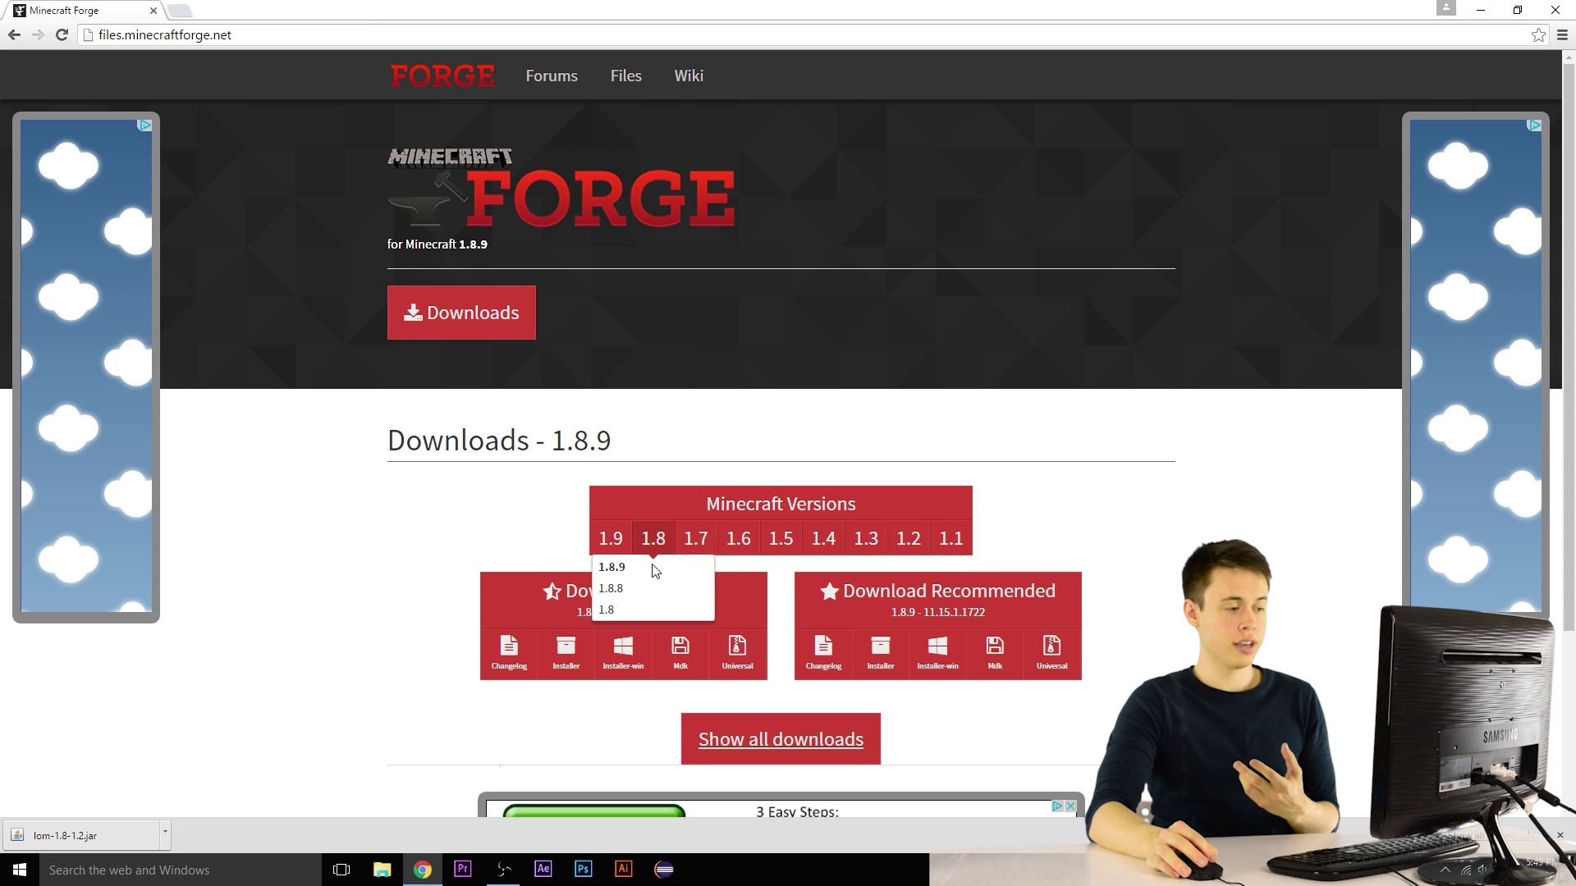
click(616, 609)
right_click(609, 611)
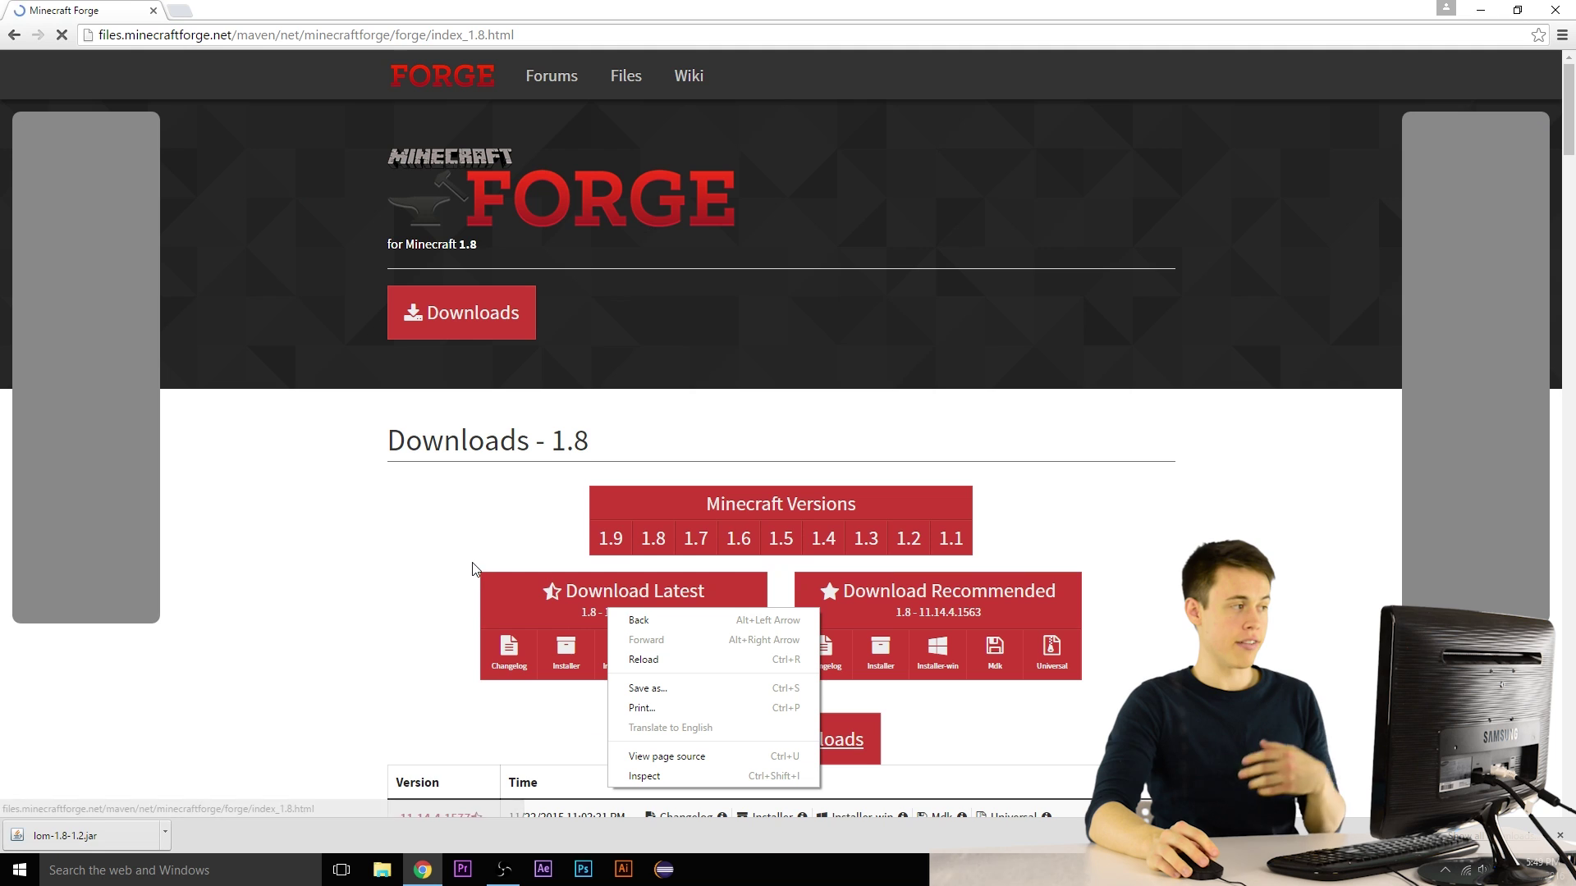
drag(391, 455, 702, 433)
click(703, 433)
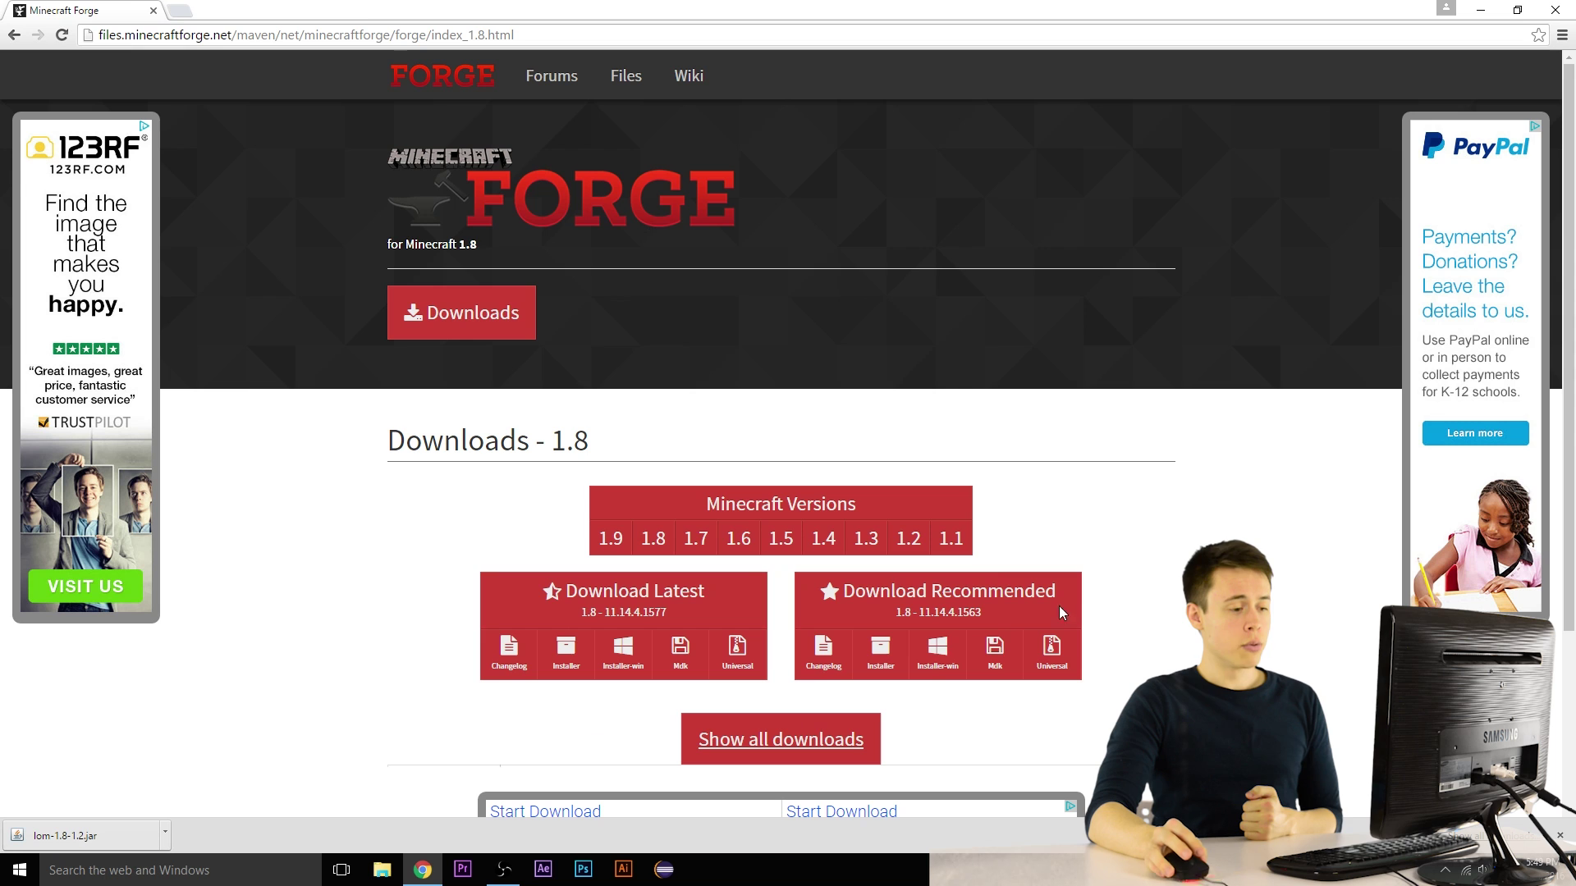
Download the recommended Forge 1.8 Installer-win past the adfoc.us ad and launch it.
click(940, 661)
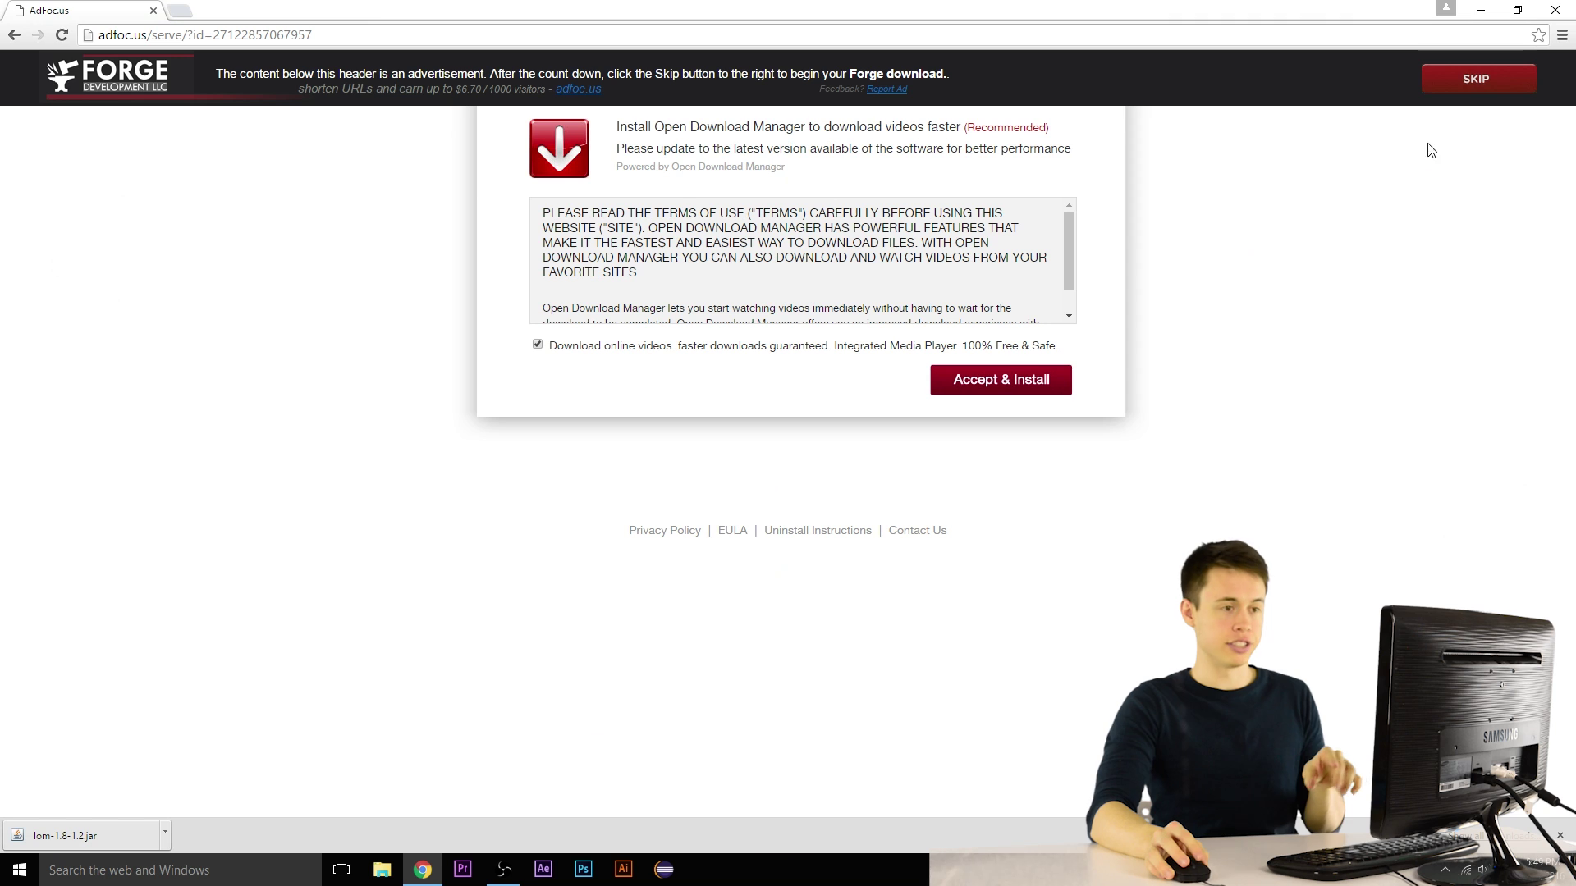
click(1485, 88)
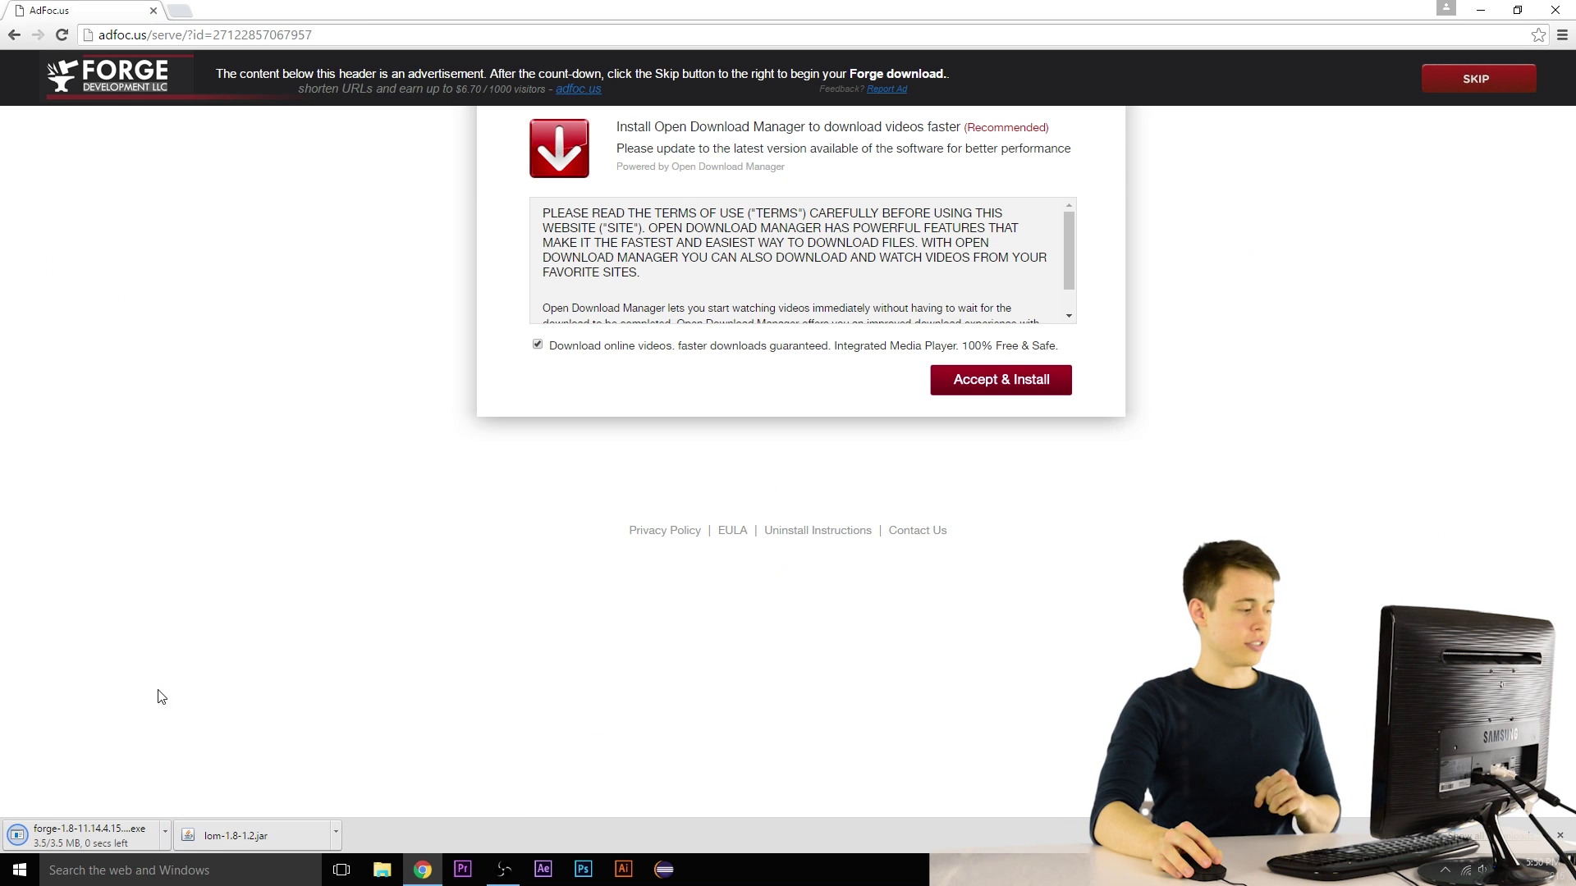
click(60, 838)
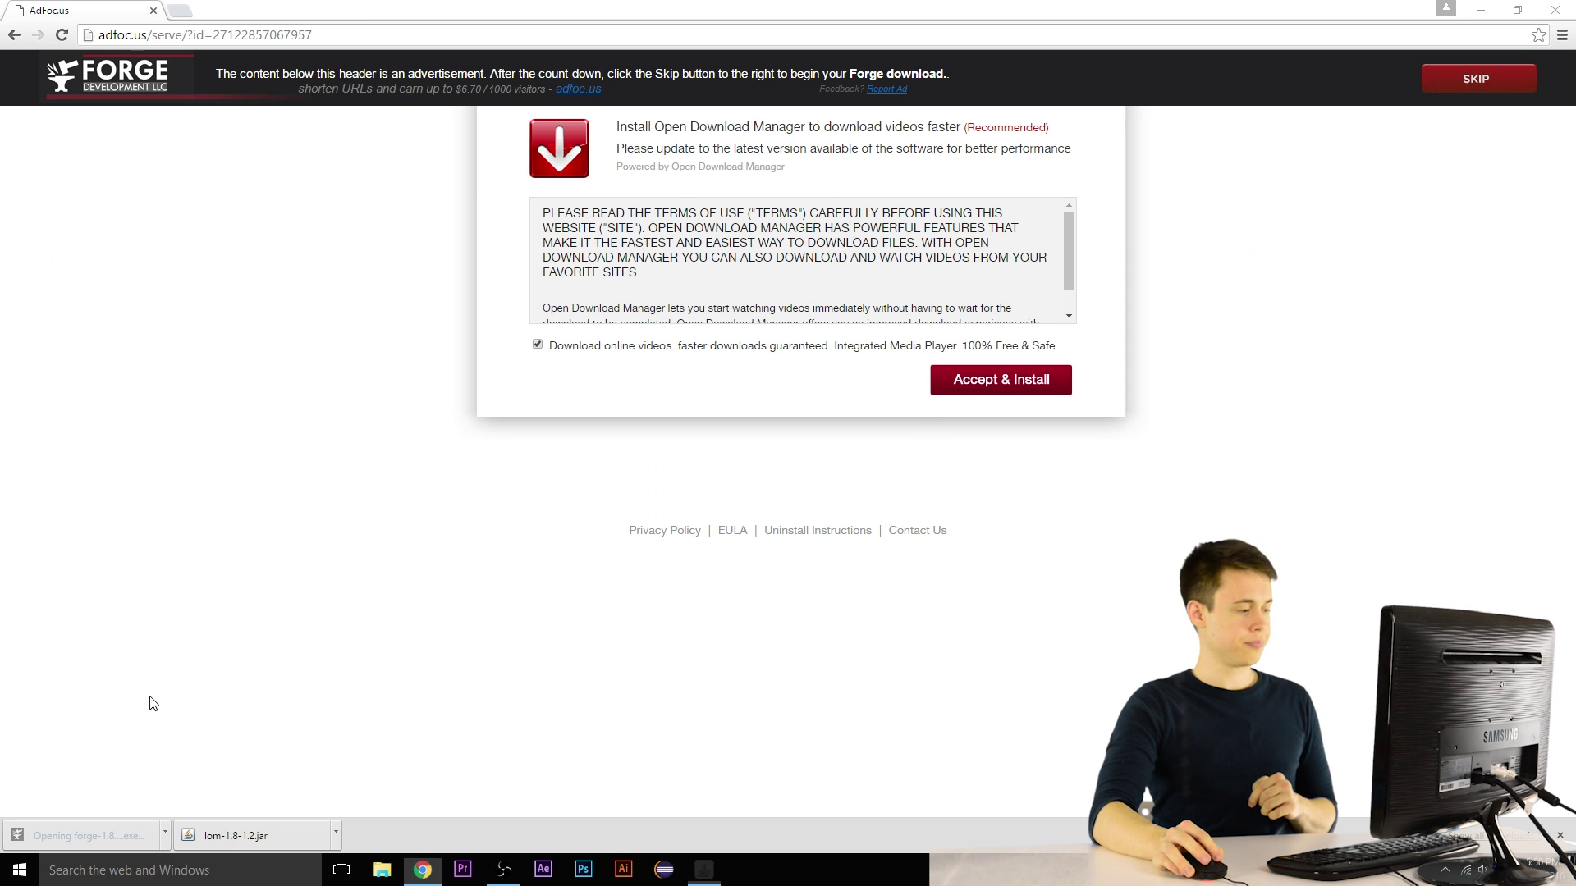
drag(759, 316, 795, 314)
Install the Forge 1.8-11.14.4.1563 client and acknowledge the Complete message.
key(super+Home)
click(739, 439)
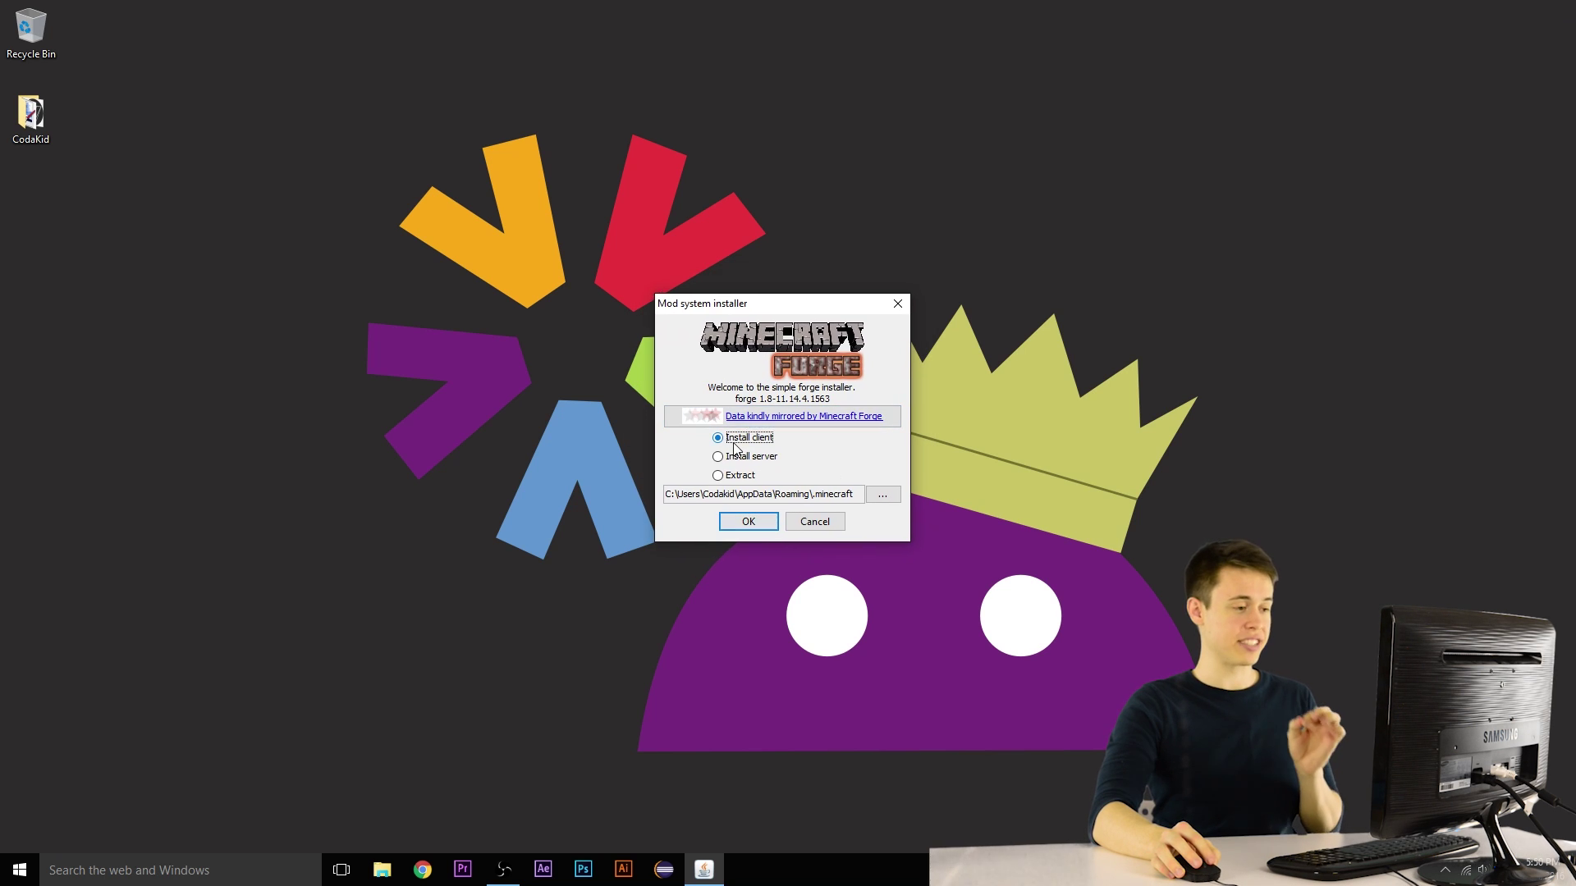
click(771, 522)
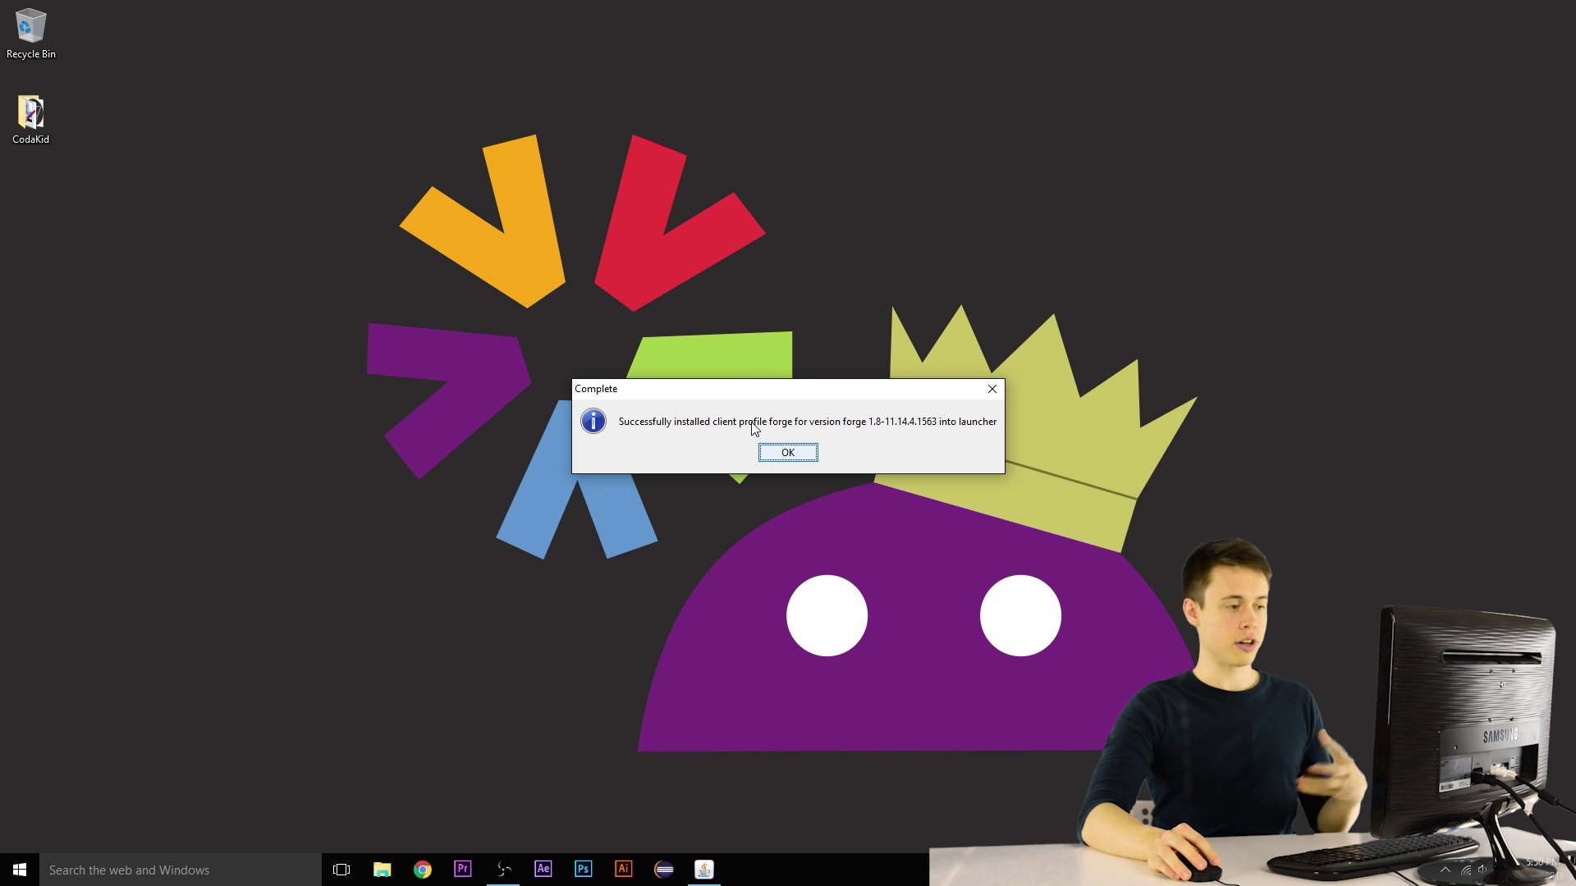
click(787, 450)
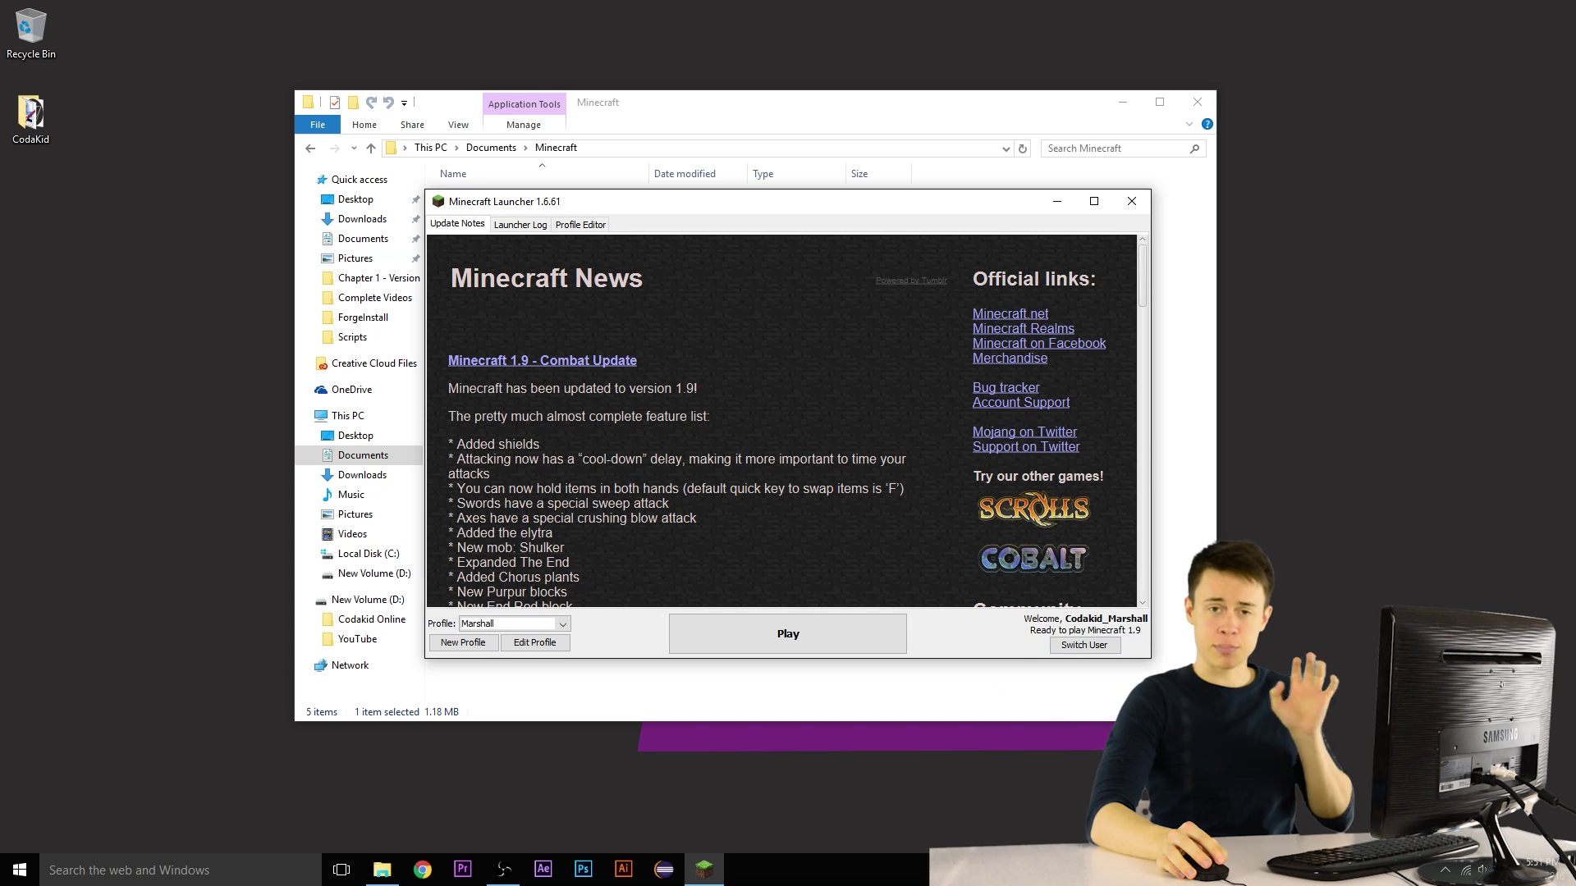
Select the forge profile in the launcher and start the game.
click(486, 624)
click(485, 654)
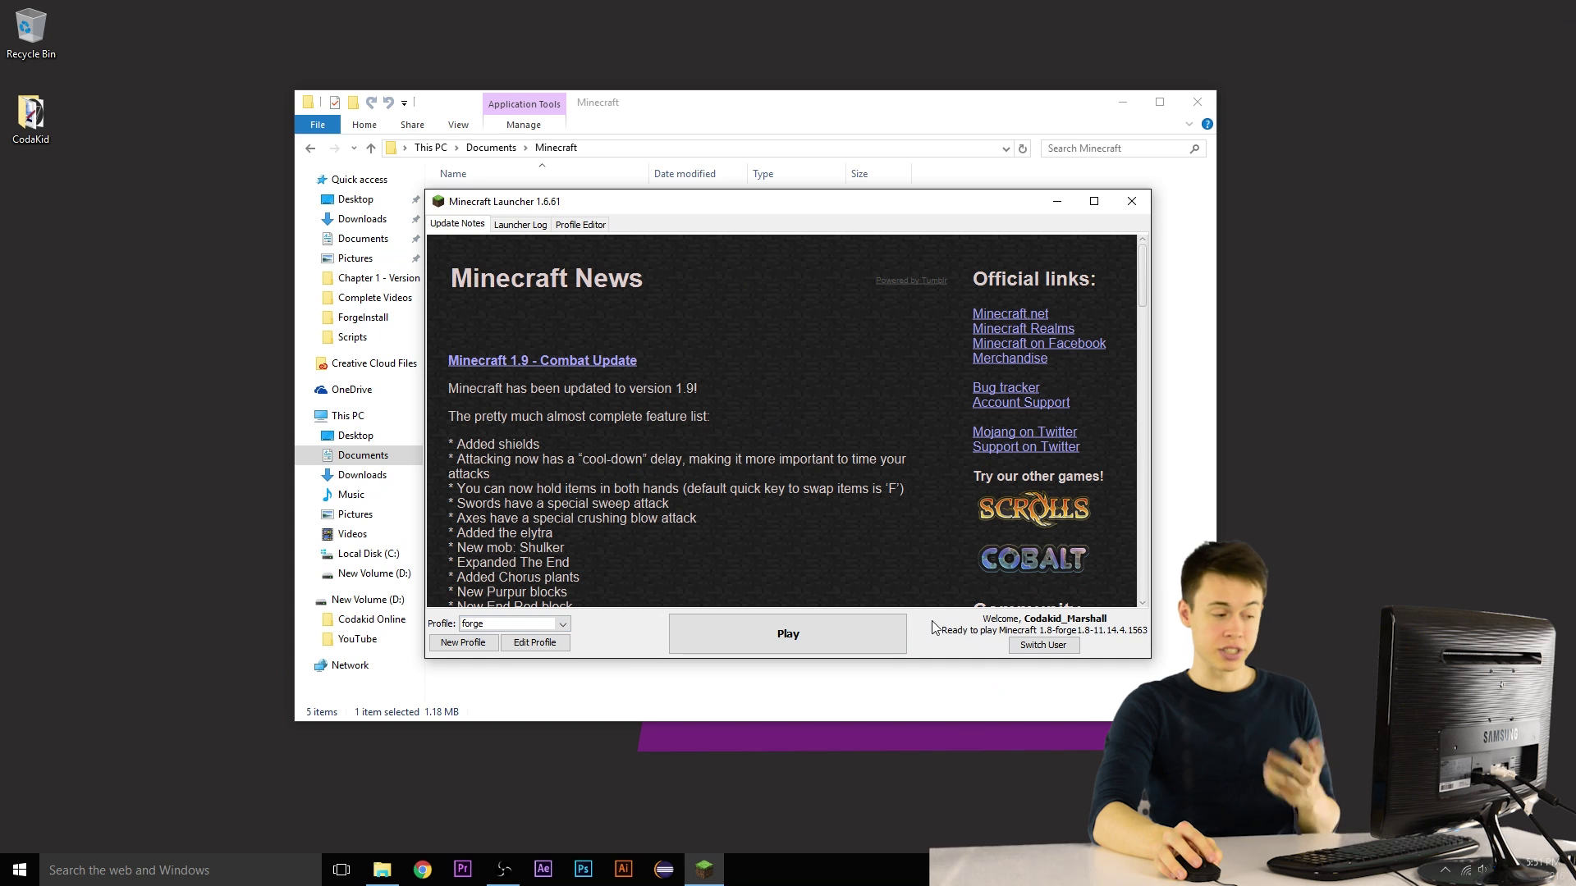
click(844, 642)
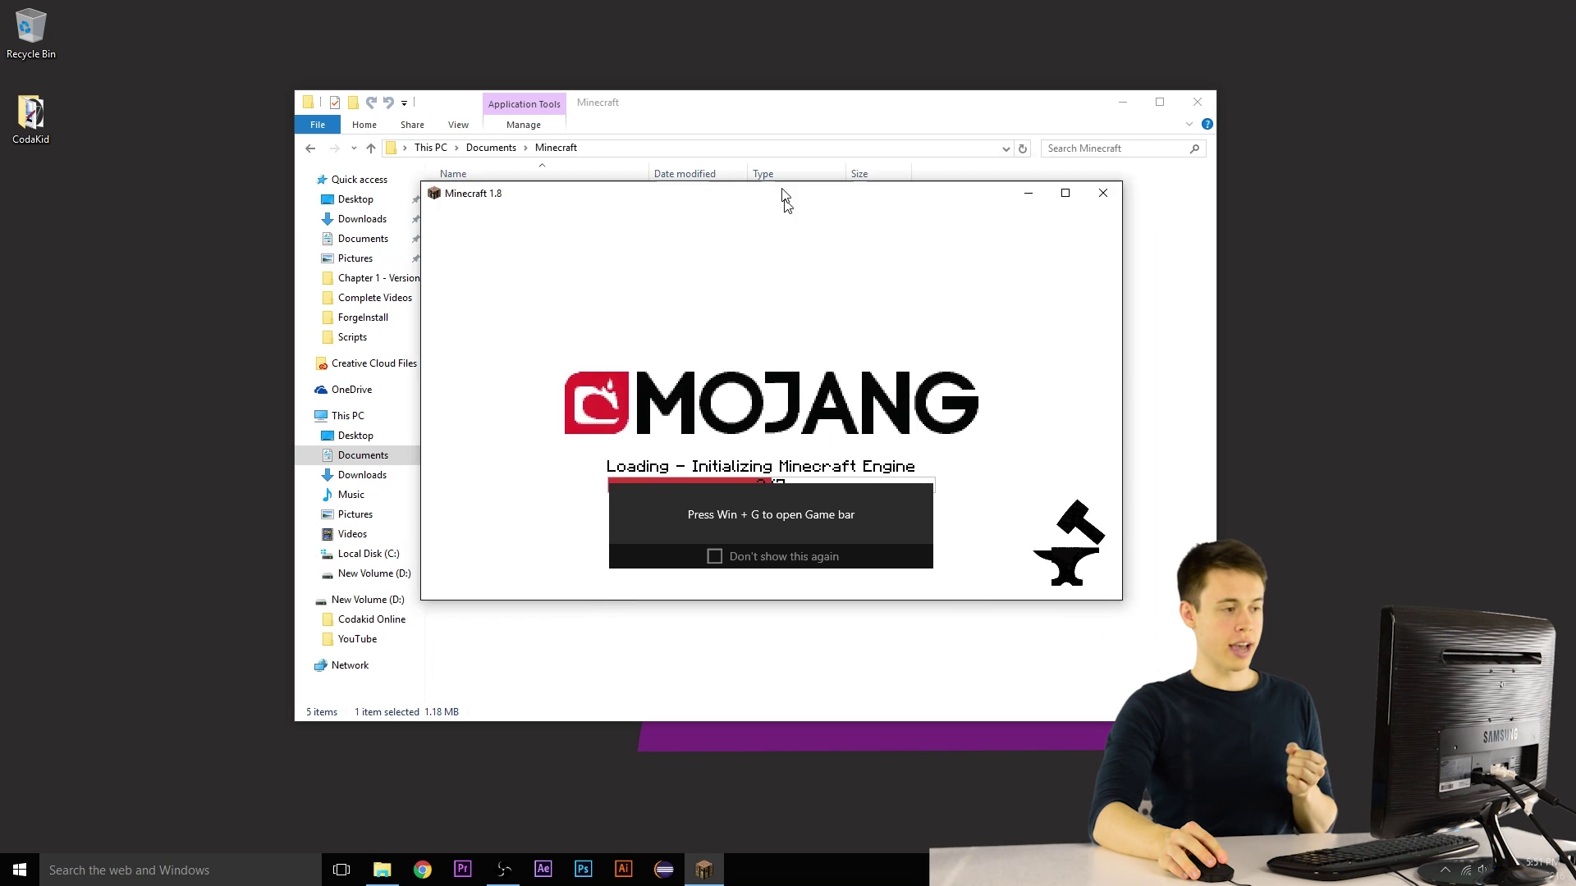
Check Coder Pack, Forge Mod Loader and Forge 11.14.4.1563 in Mods, then quit the game.
click(928, 555)
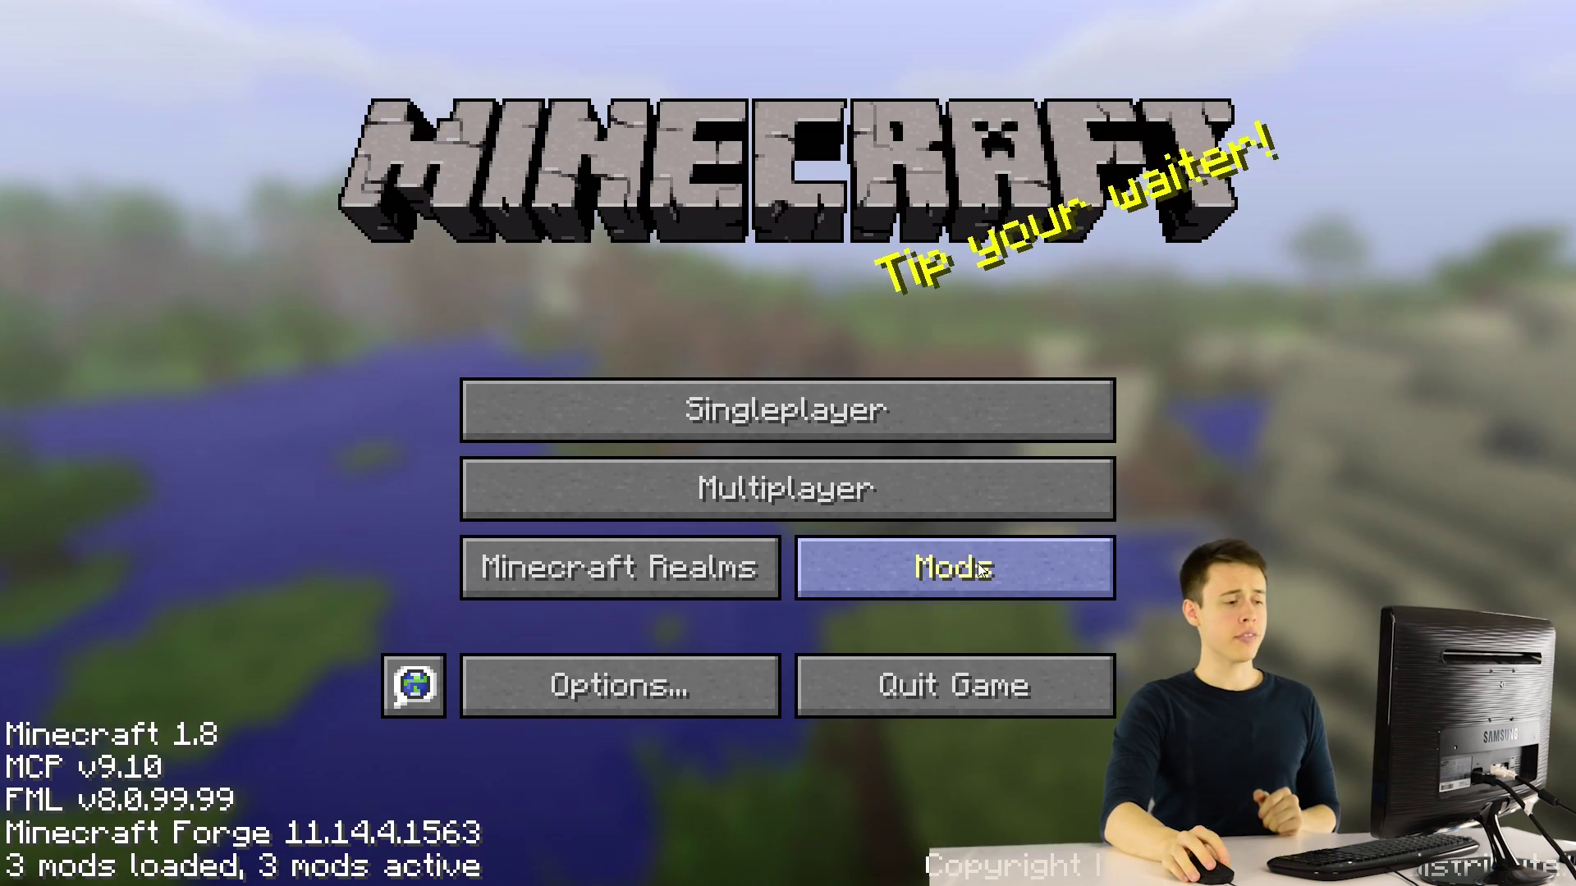
click(993, 574)
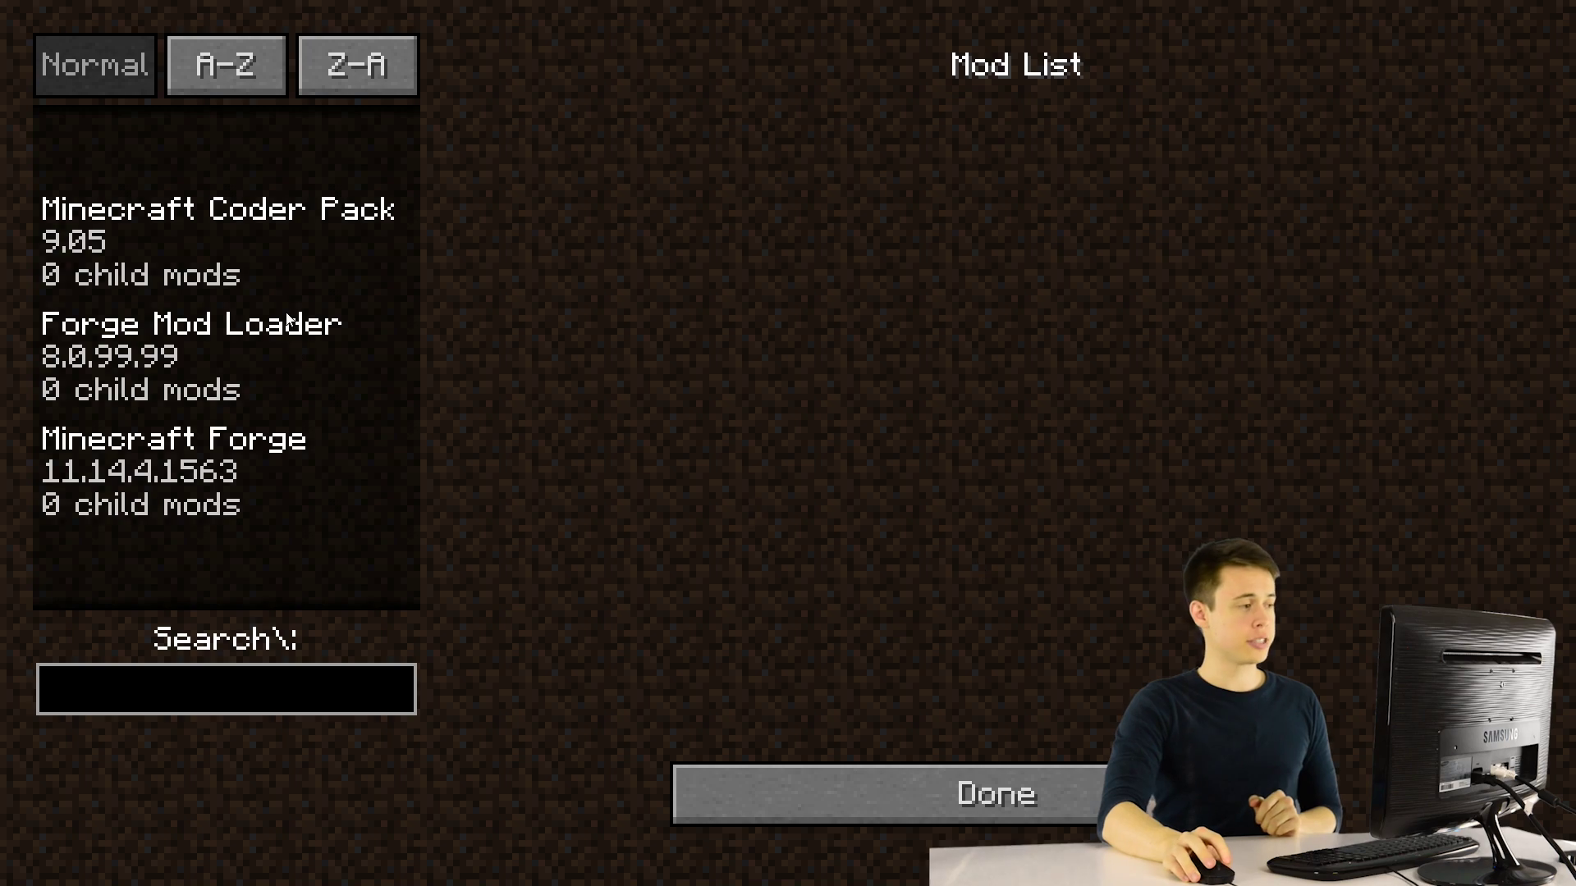
click(269, 239)
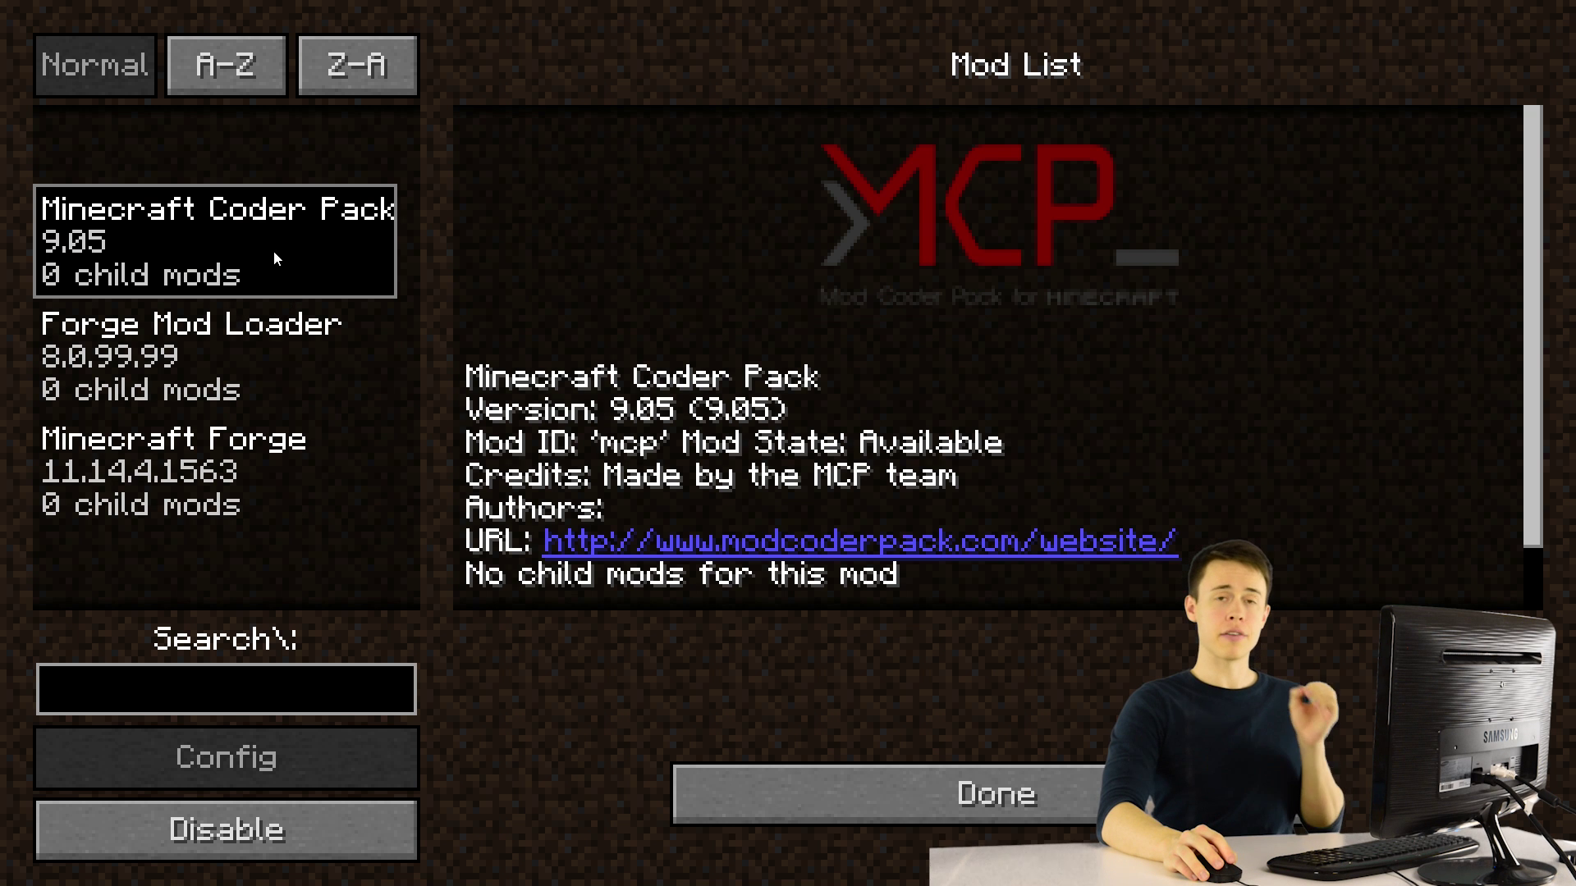
click(266, 355)
click(251, 468)
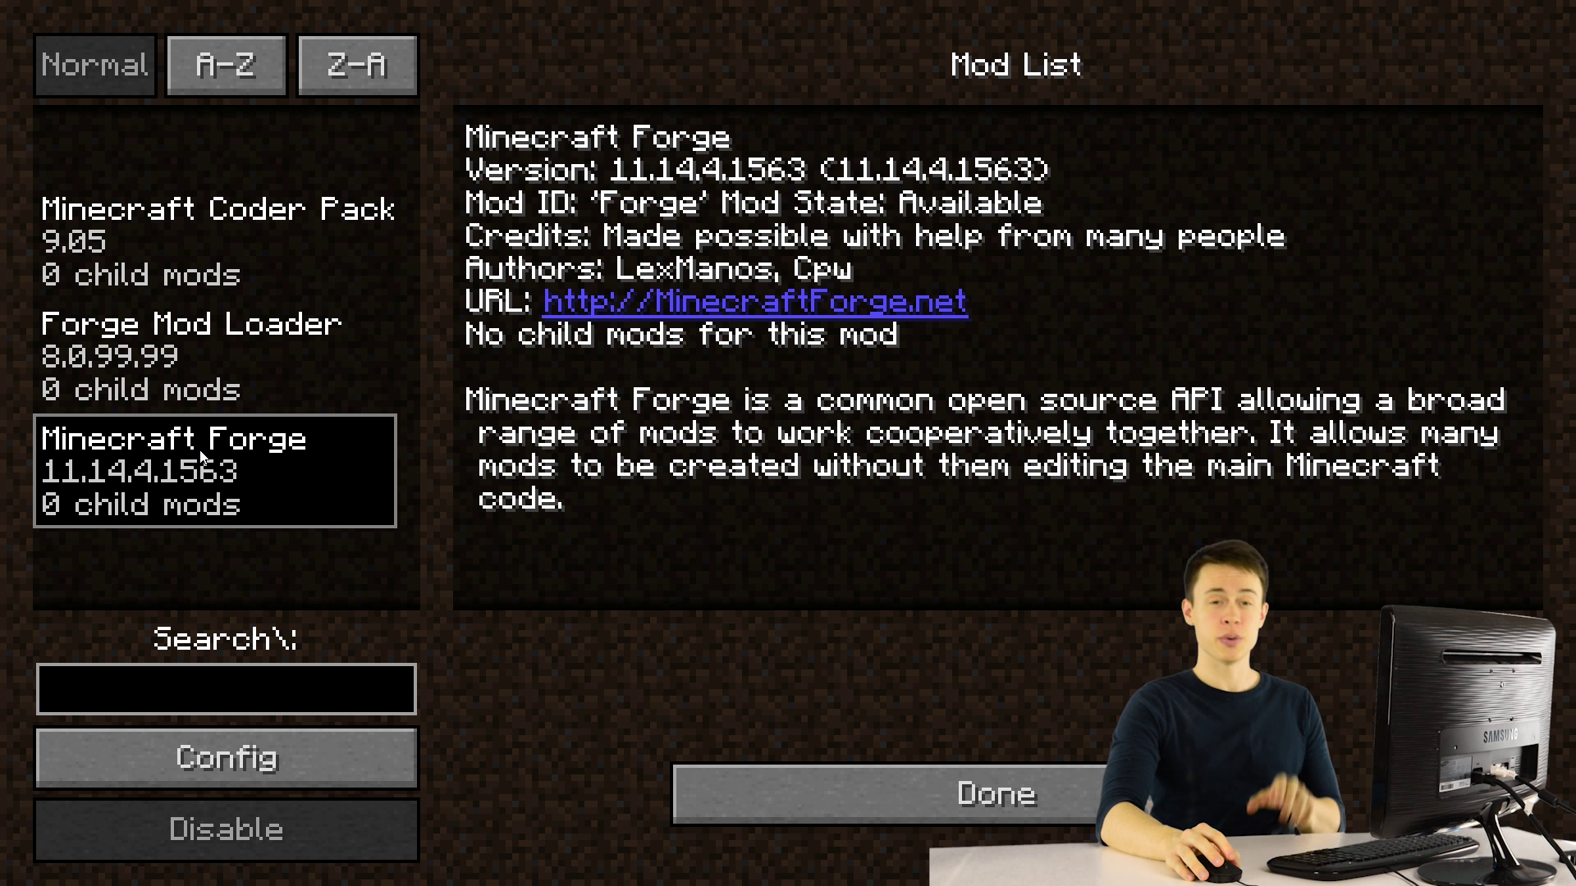
click(782, 791)
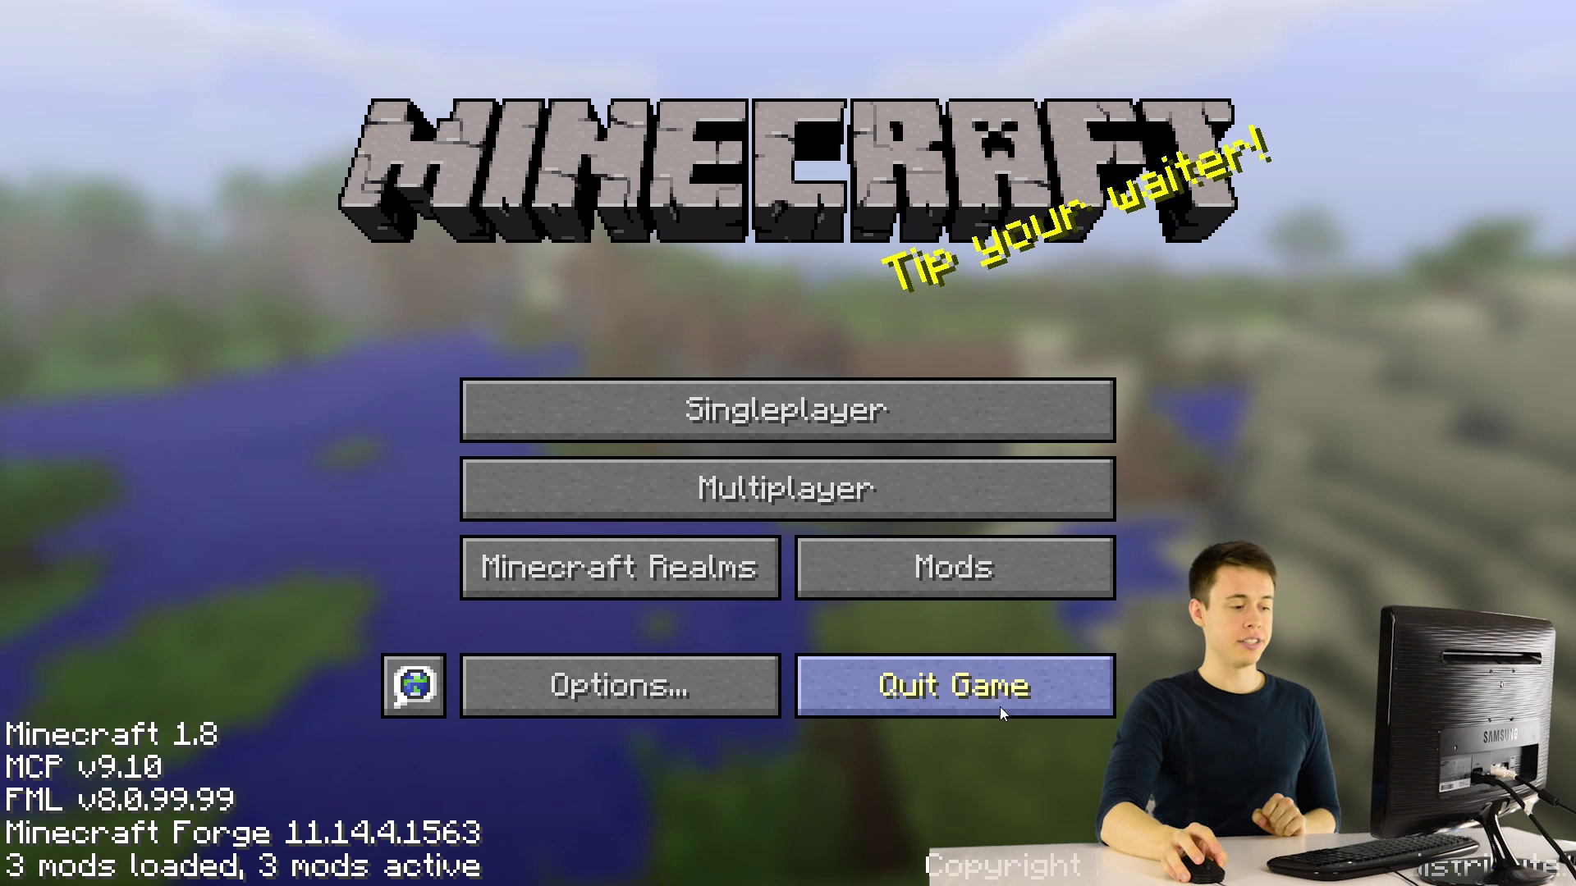
click(998, 693)
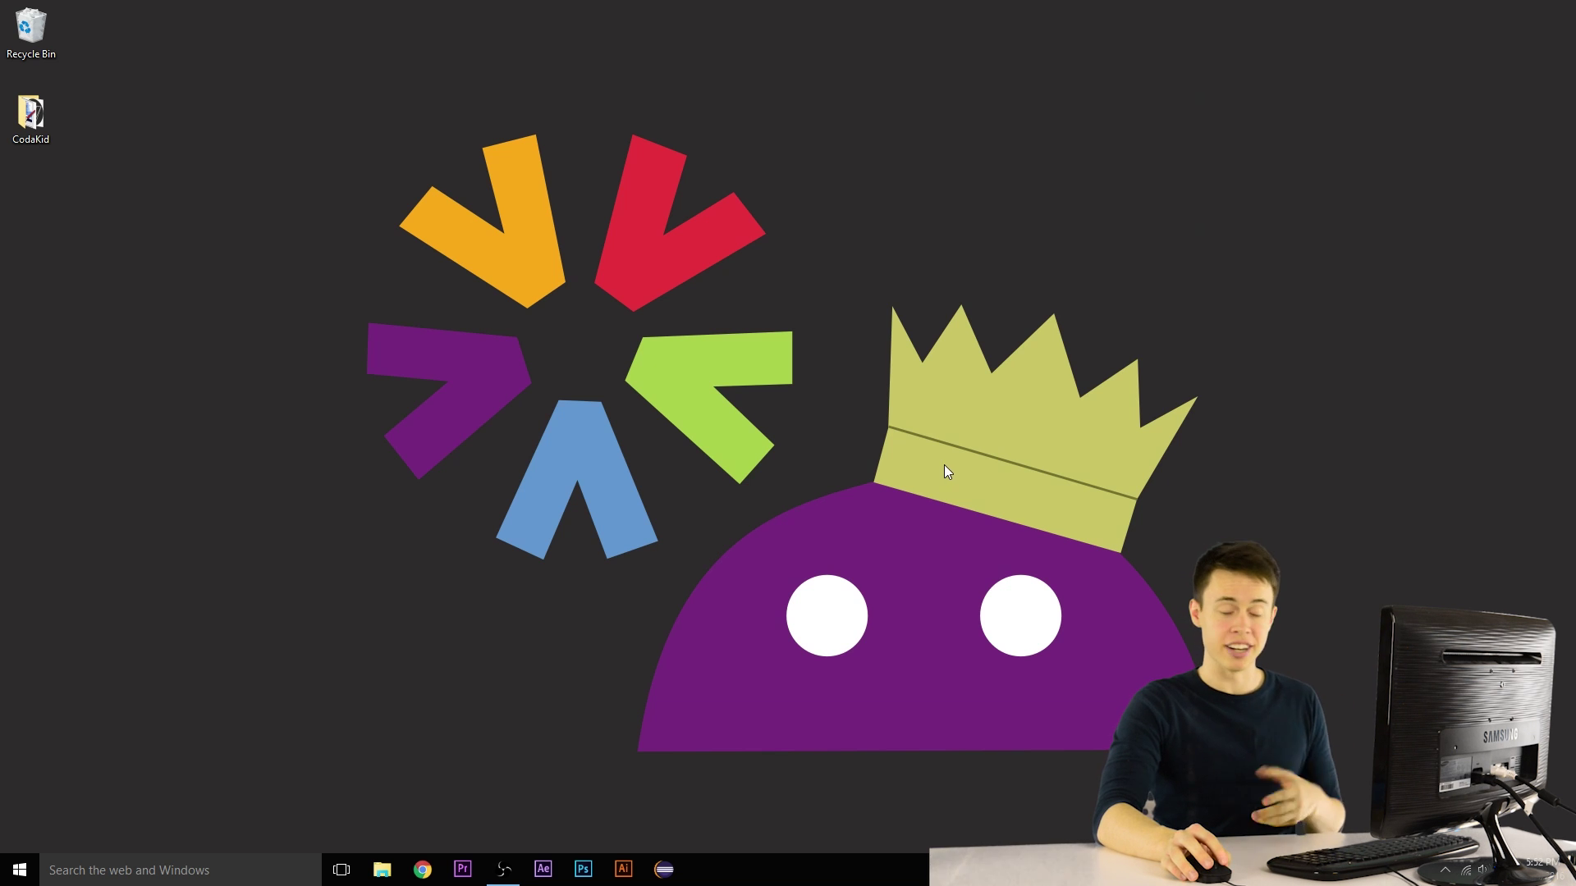
Open the Downloads folder through a Windows search for 'down'.
click(164, 870)
text(down)
click(168, 477)
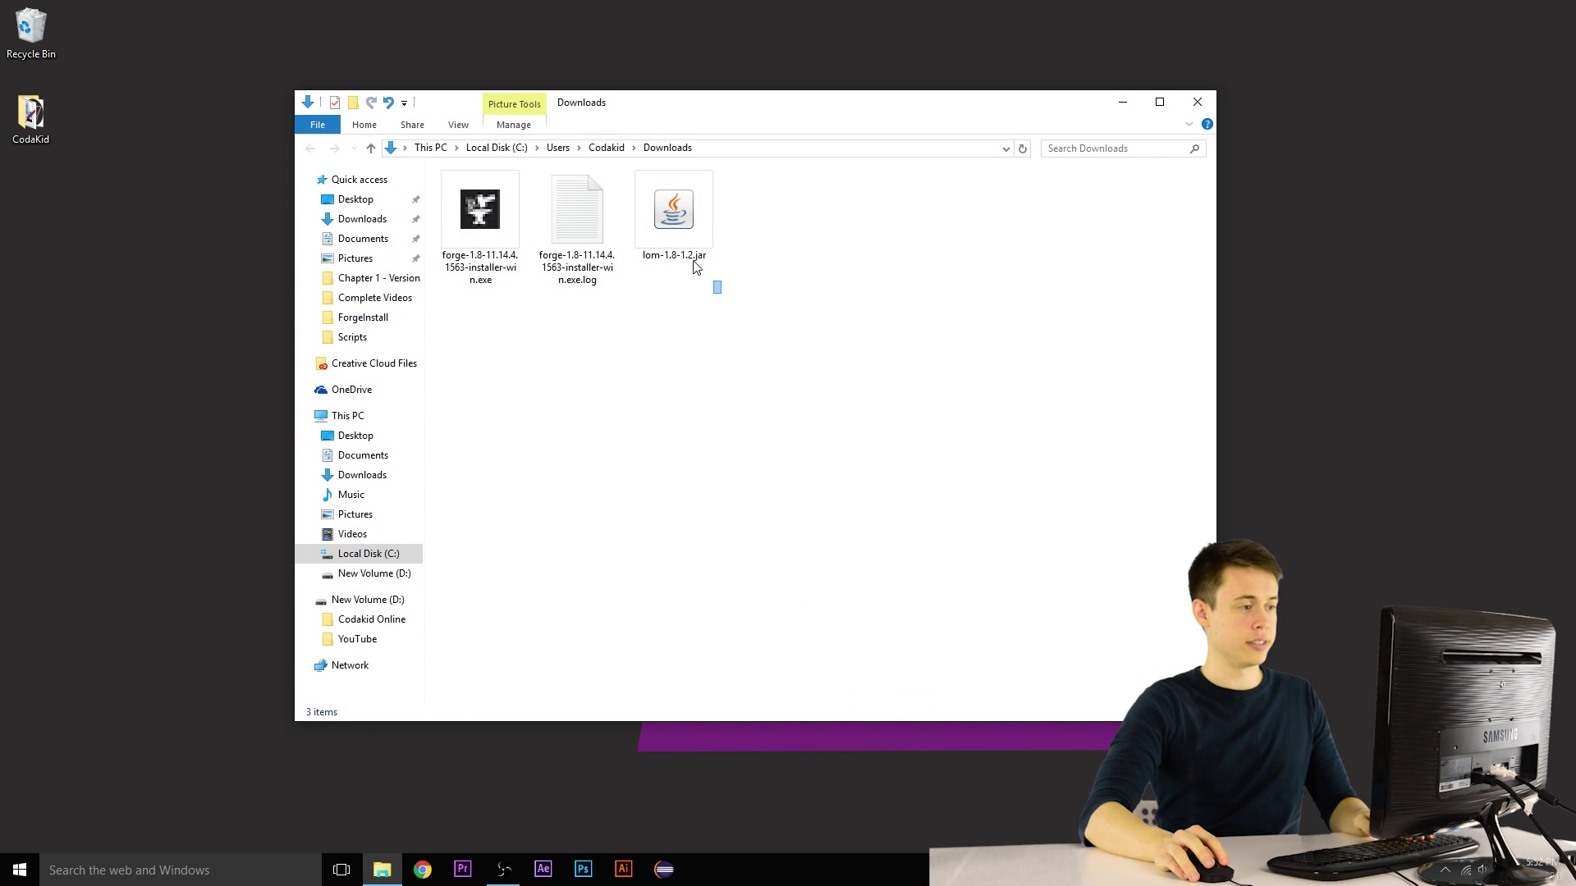
Copy lom-1.8-1.2.jar from the Downloads folder.
drag(720, 293, 632, 177)
click(862, 271)
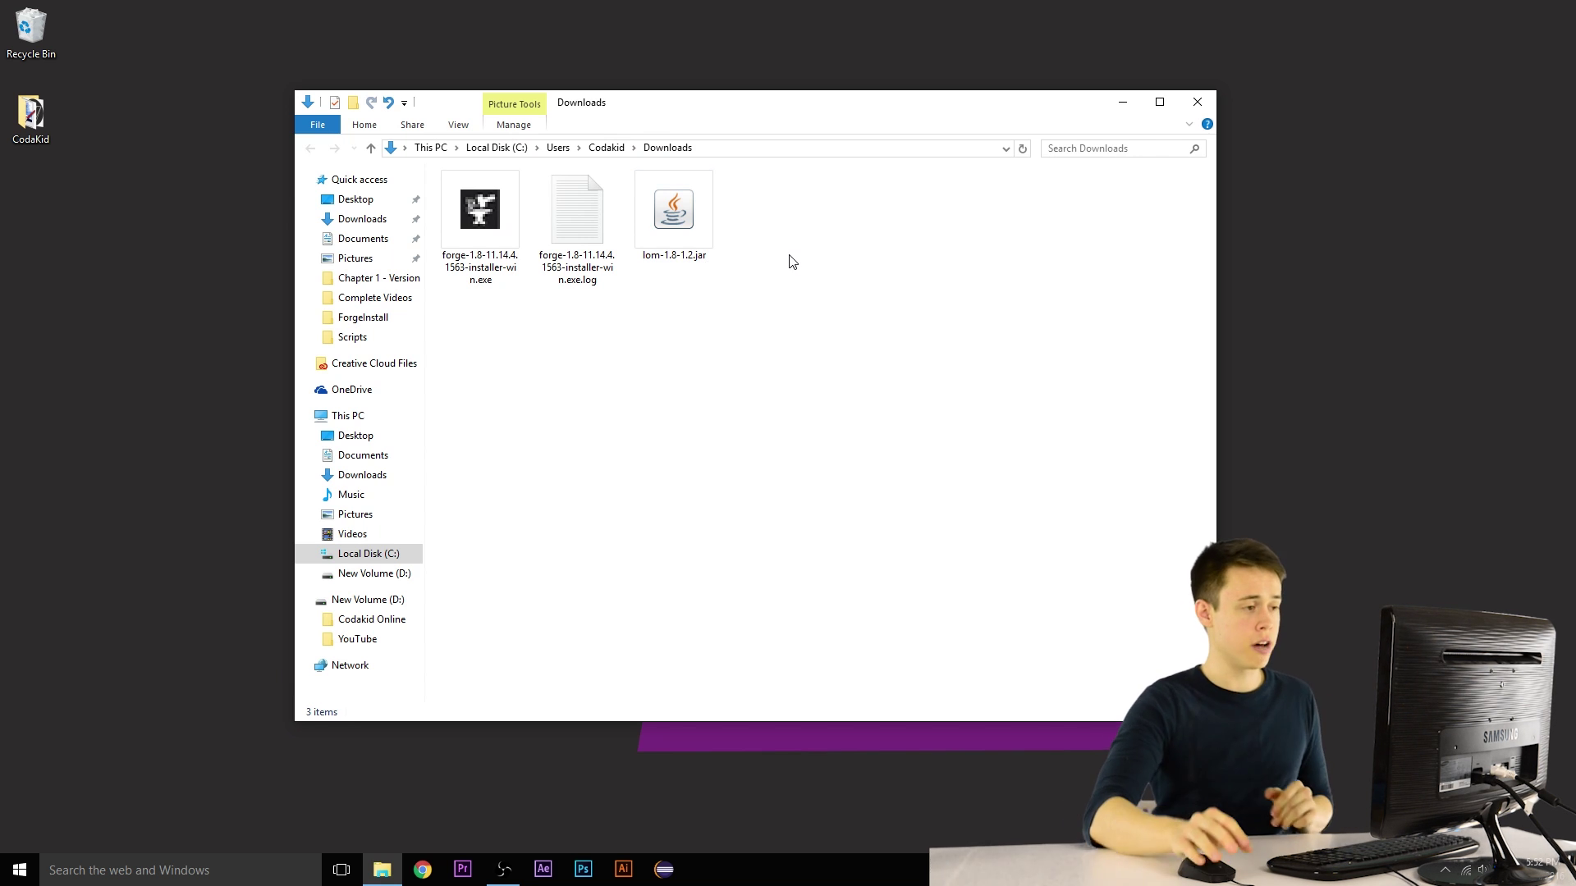
click(671, 215)
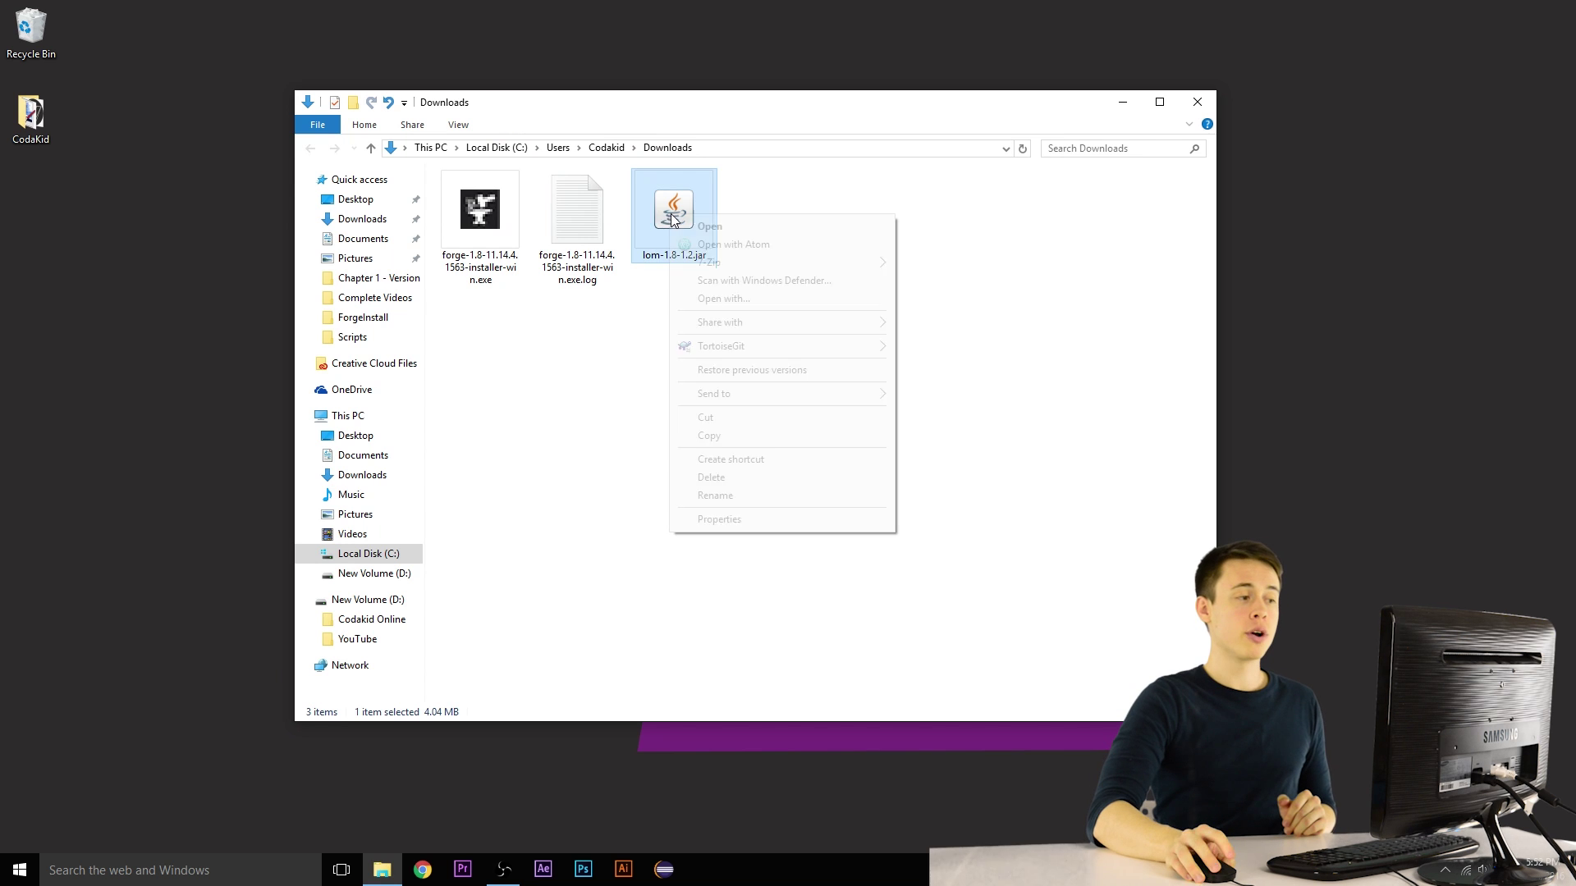
right_click(671, 215)
click(793, 437)
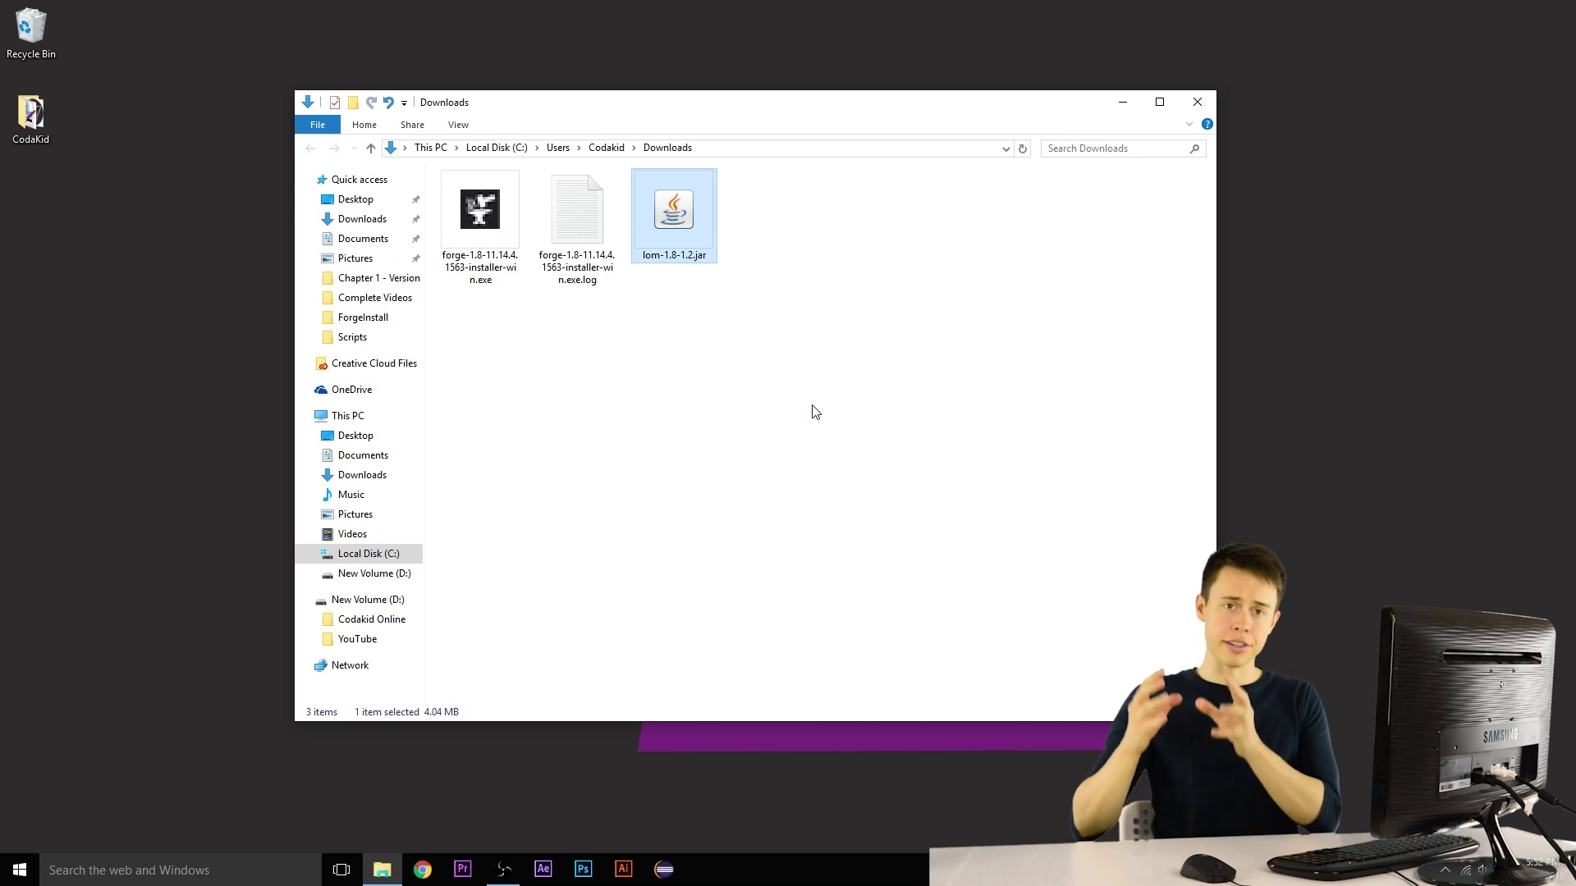
Go to %appdata% and open the .minecraft\mods folder in File Explorer.
click(718, 151)
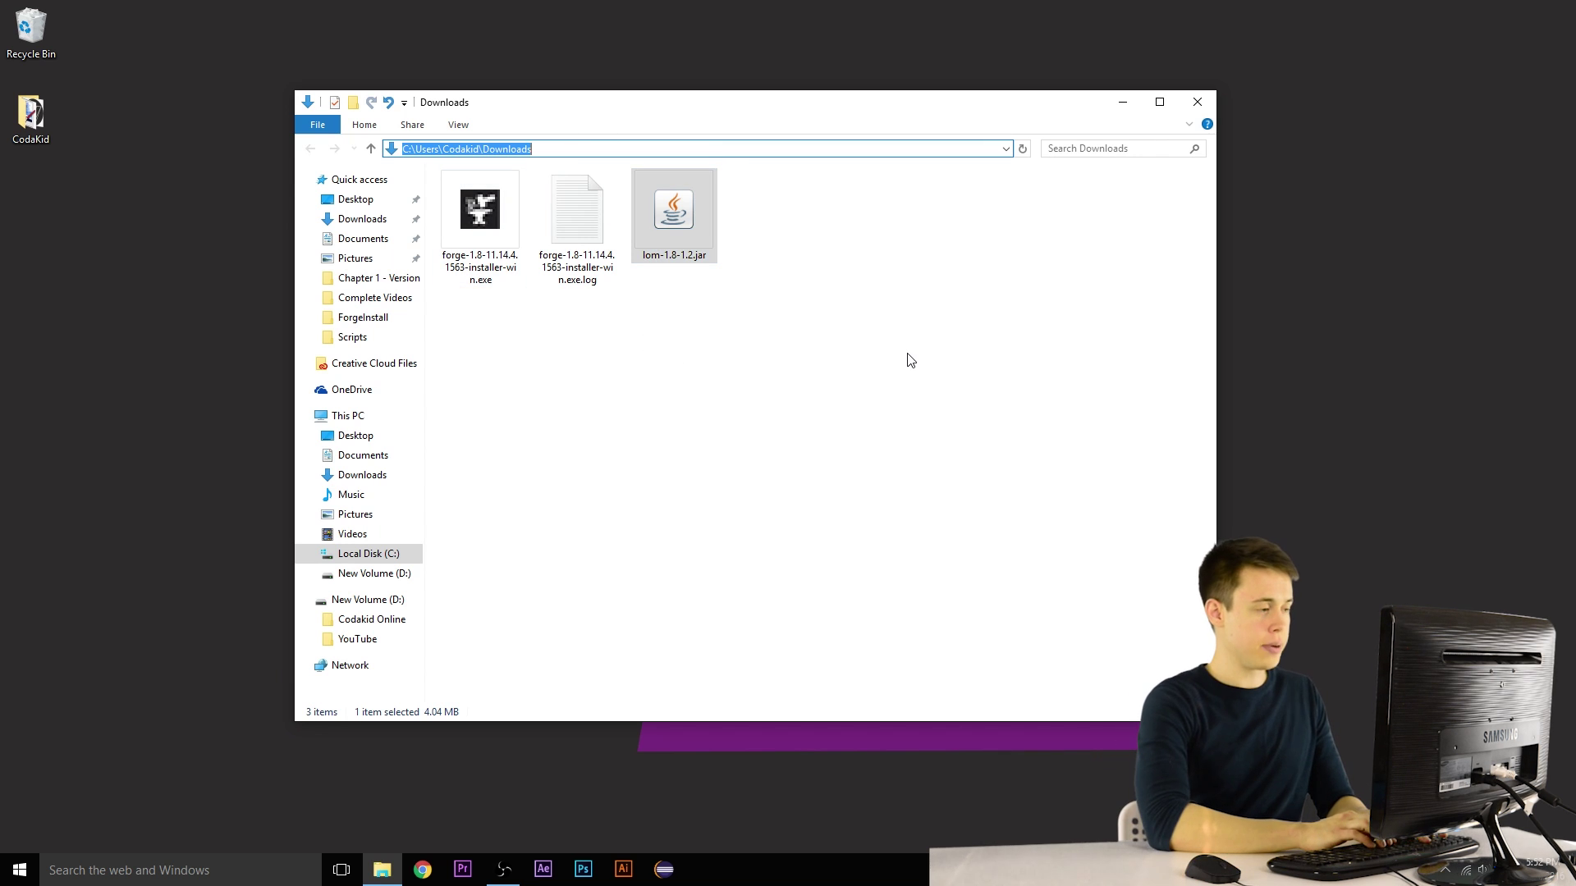
text(%appdata%)
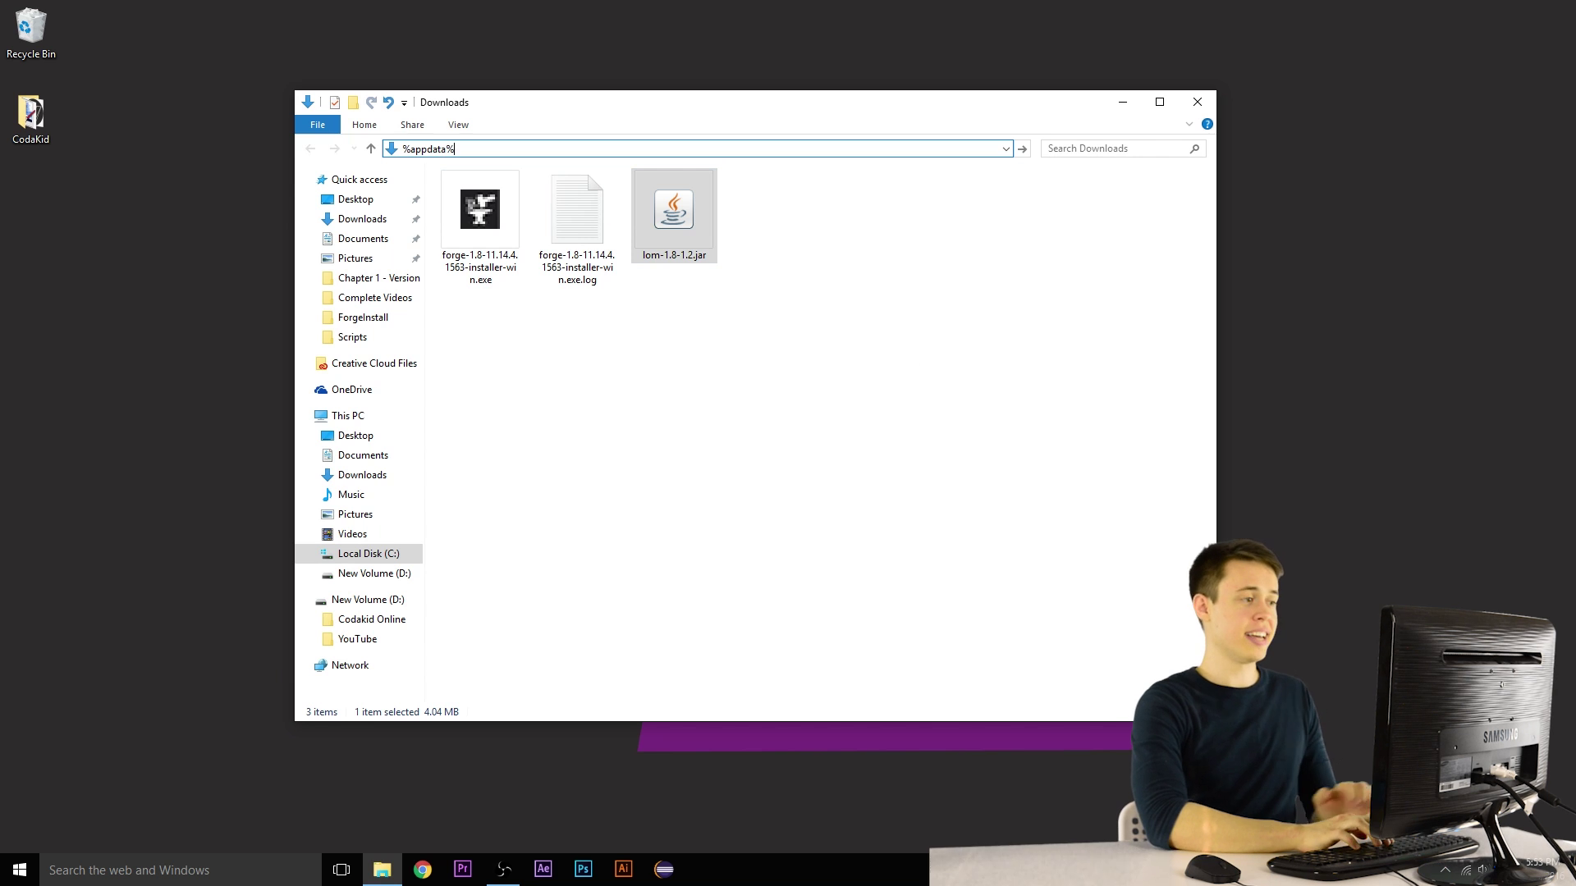
key(Return)
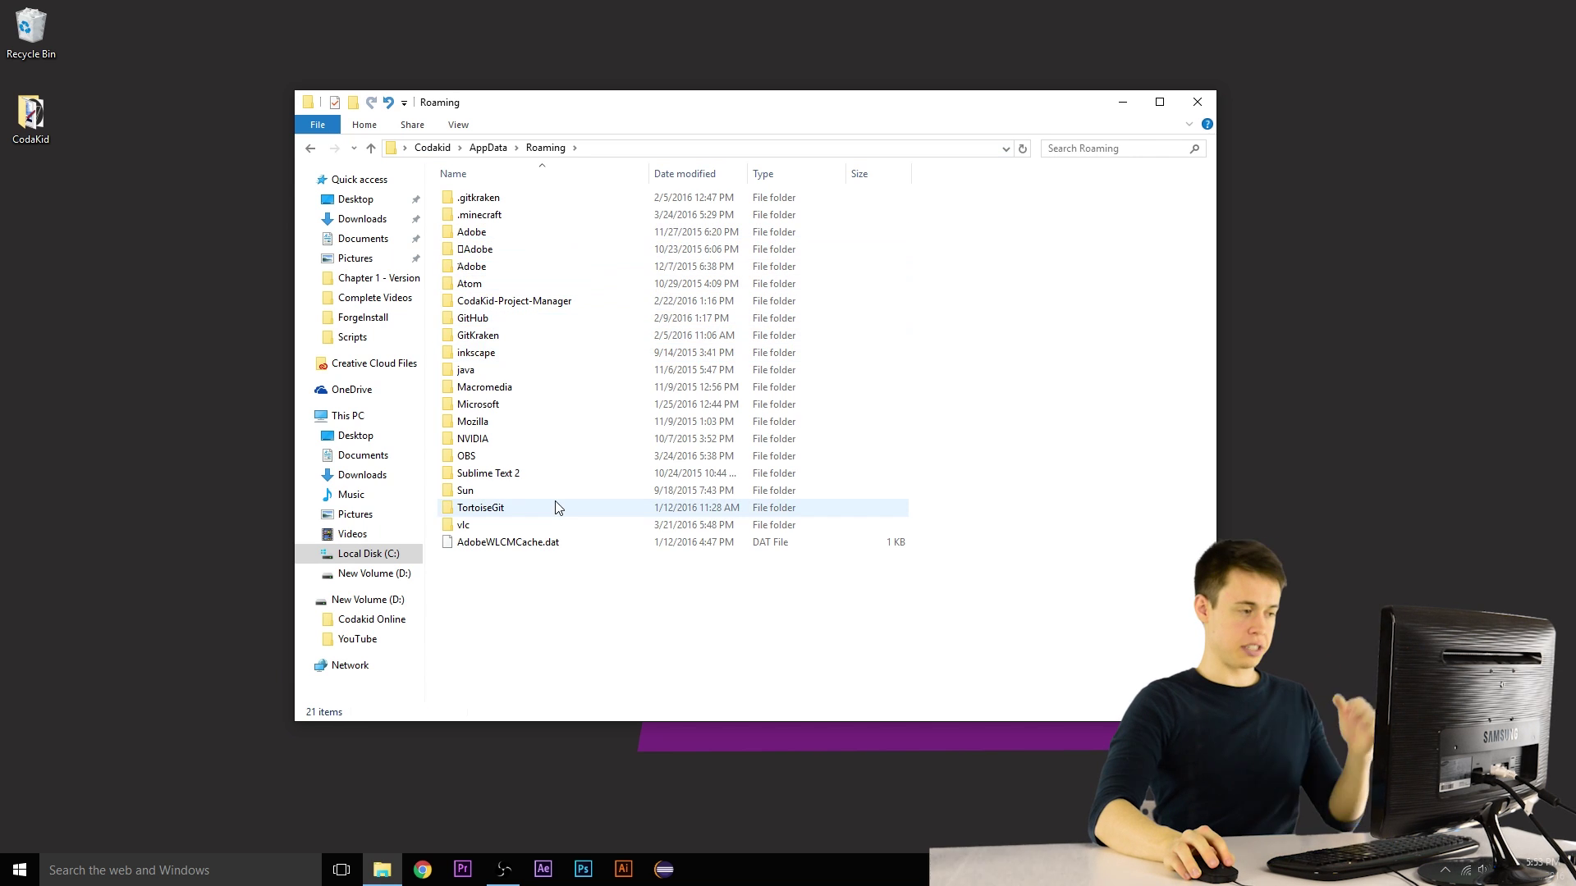
double_click(538, 216)
double_click(496, 268)
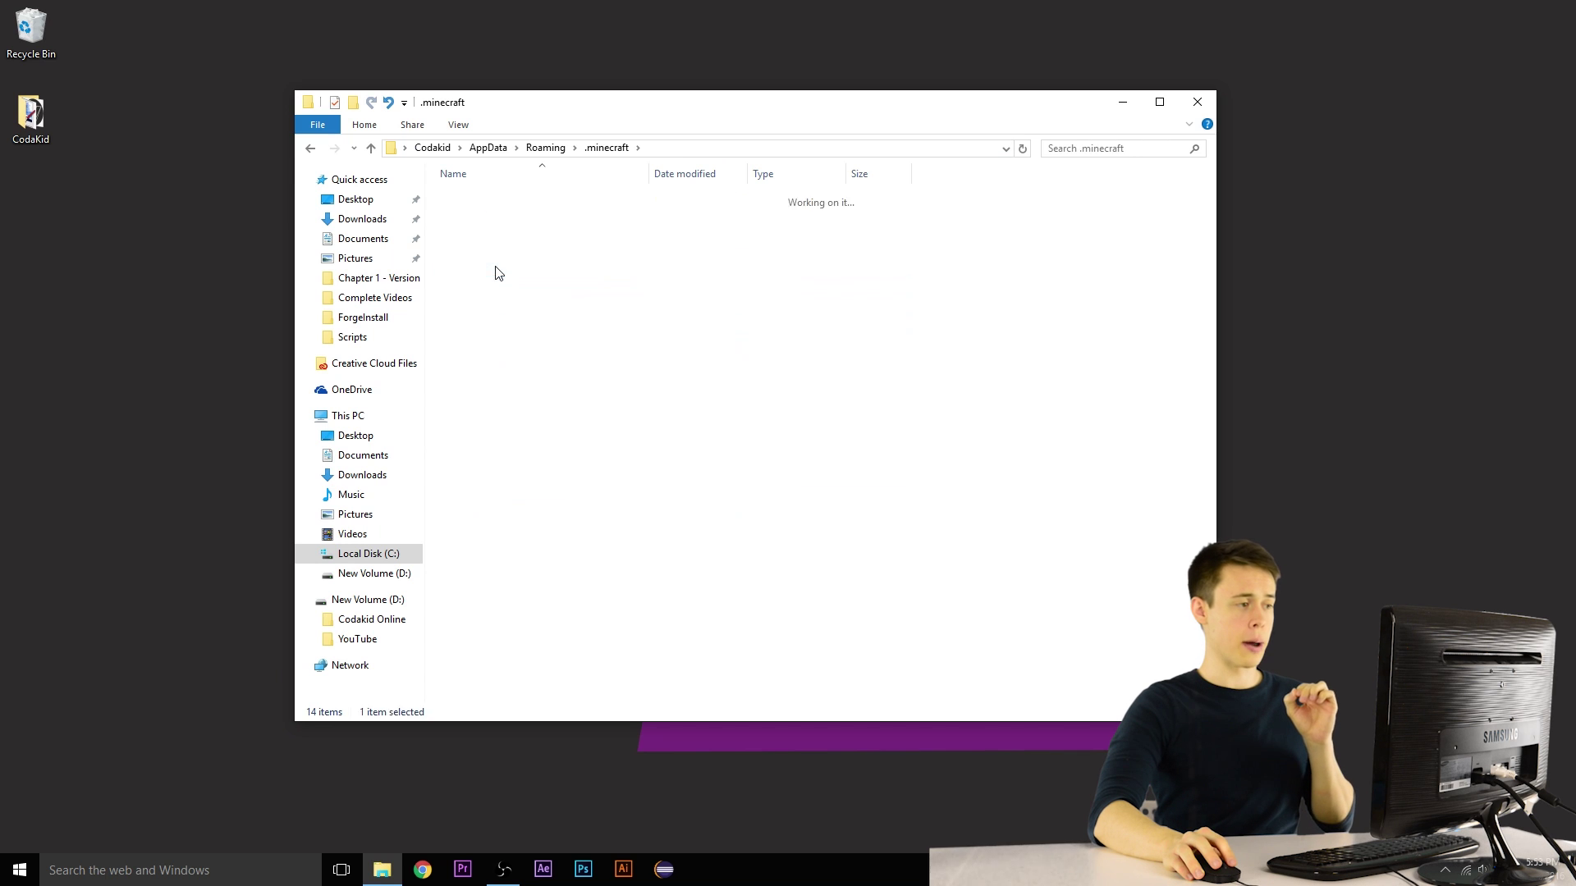
Paste lom-1.8-1.2.jar into the empty mods folder and close File Explorer.
right_click(567, 280)
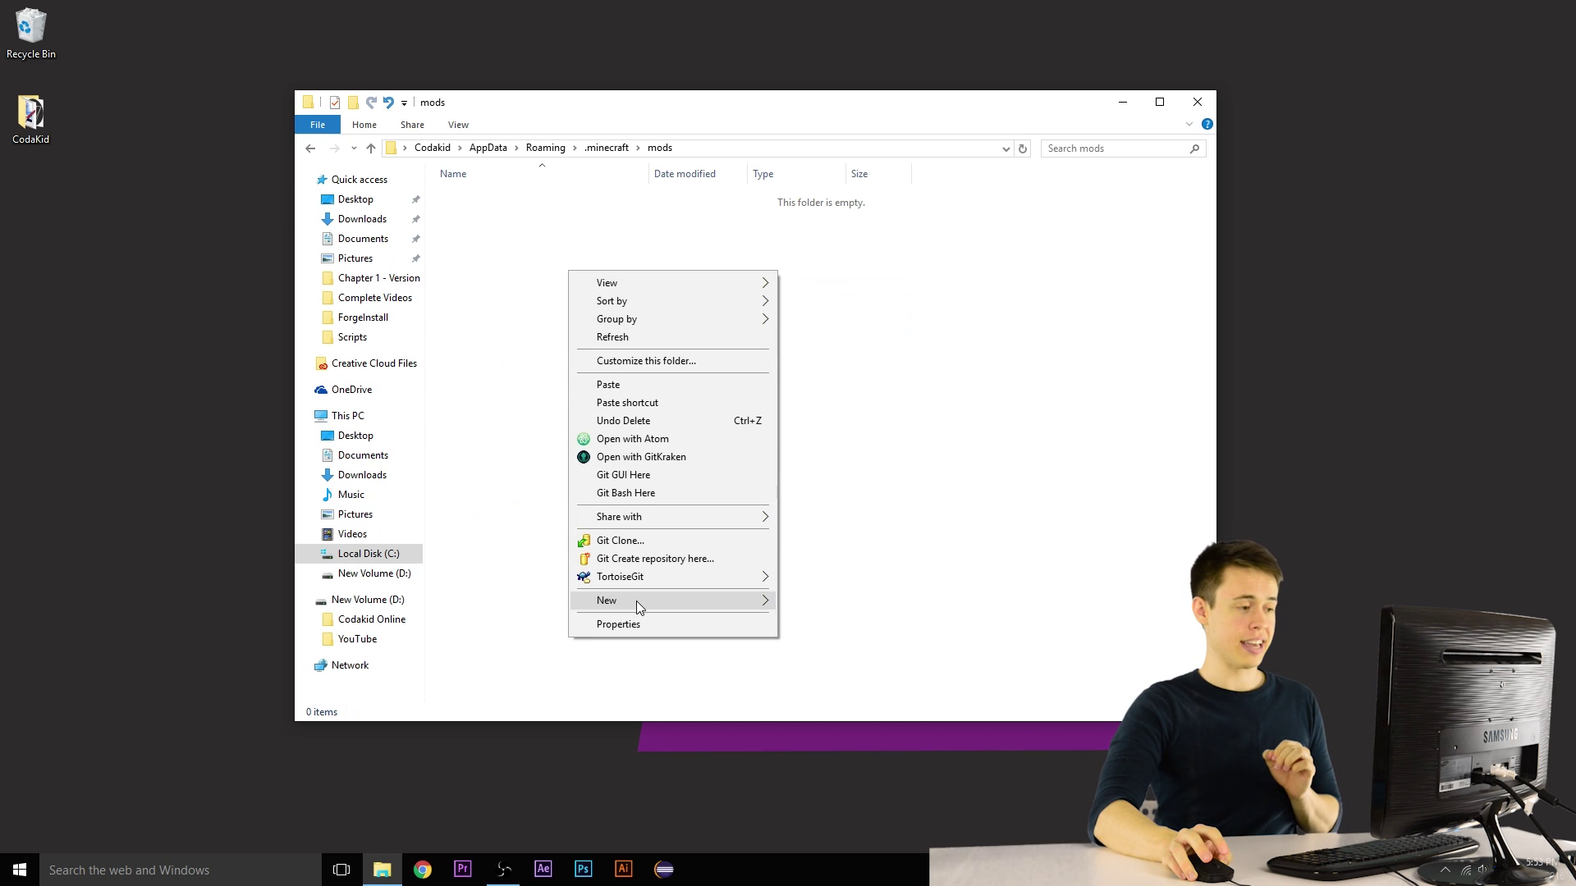
click(656, 386)
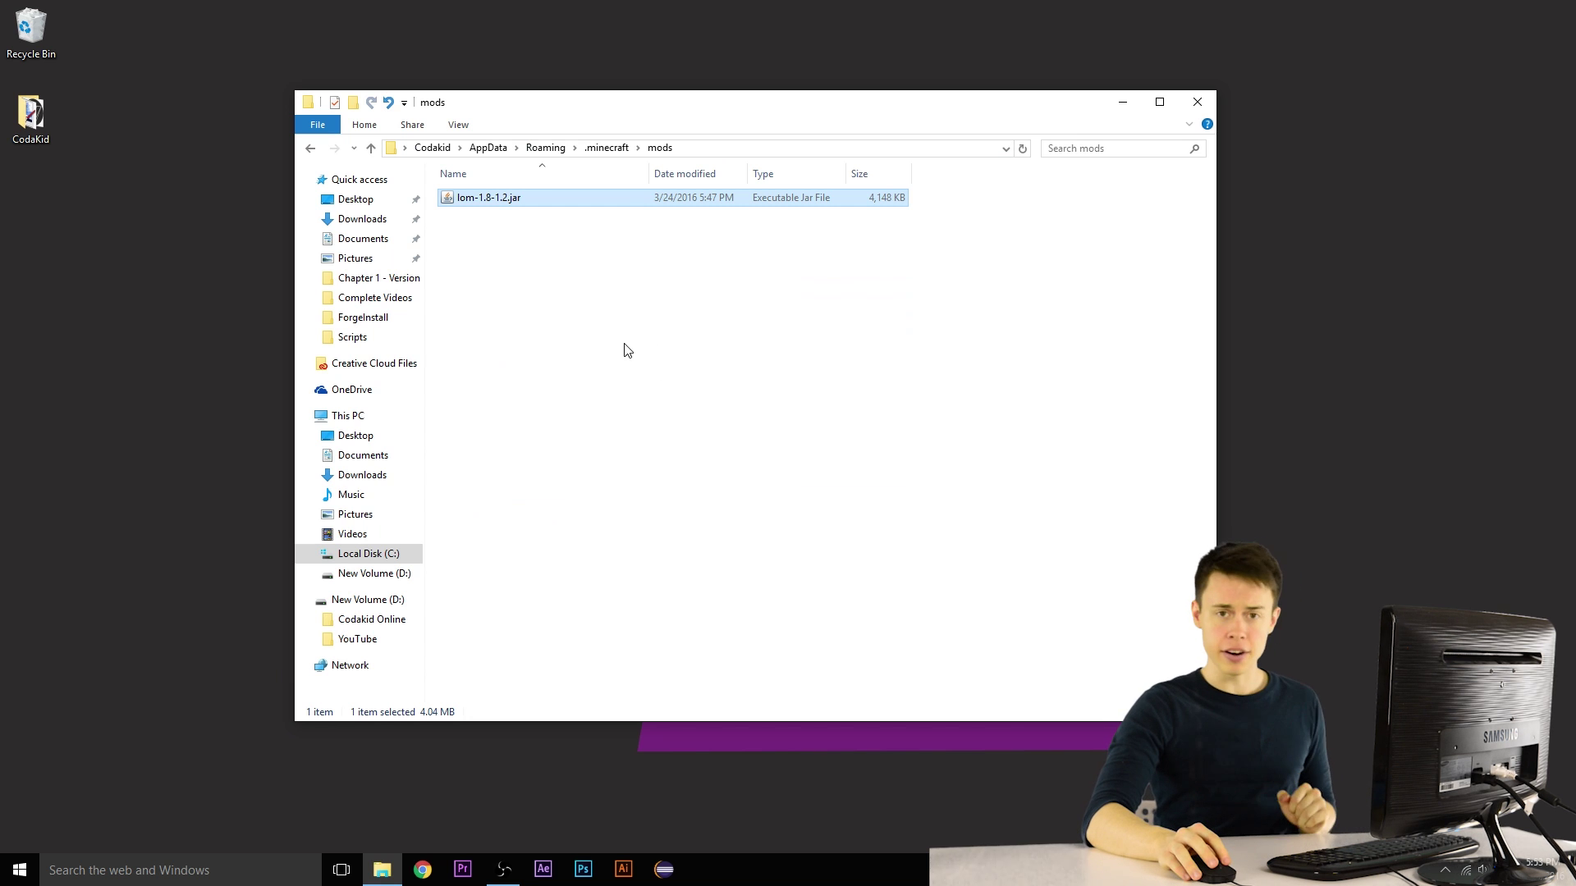
click(1198, 101)
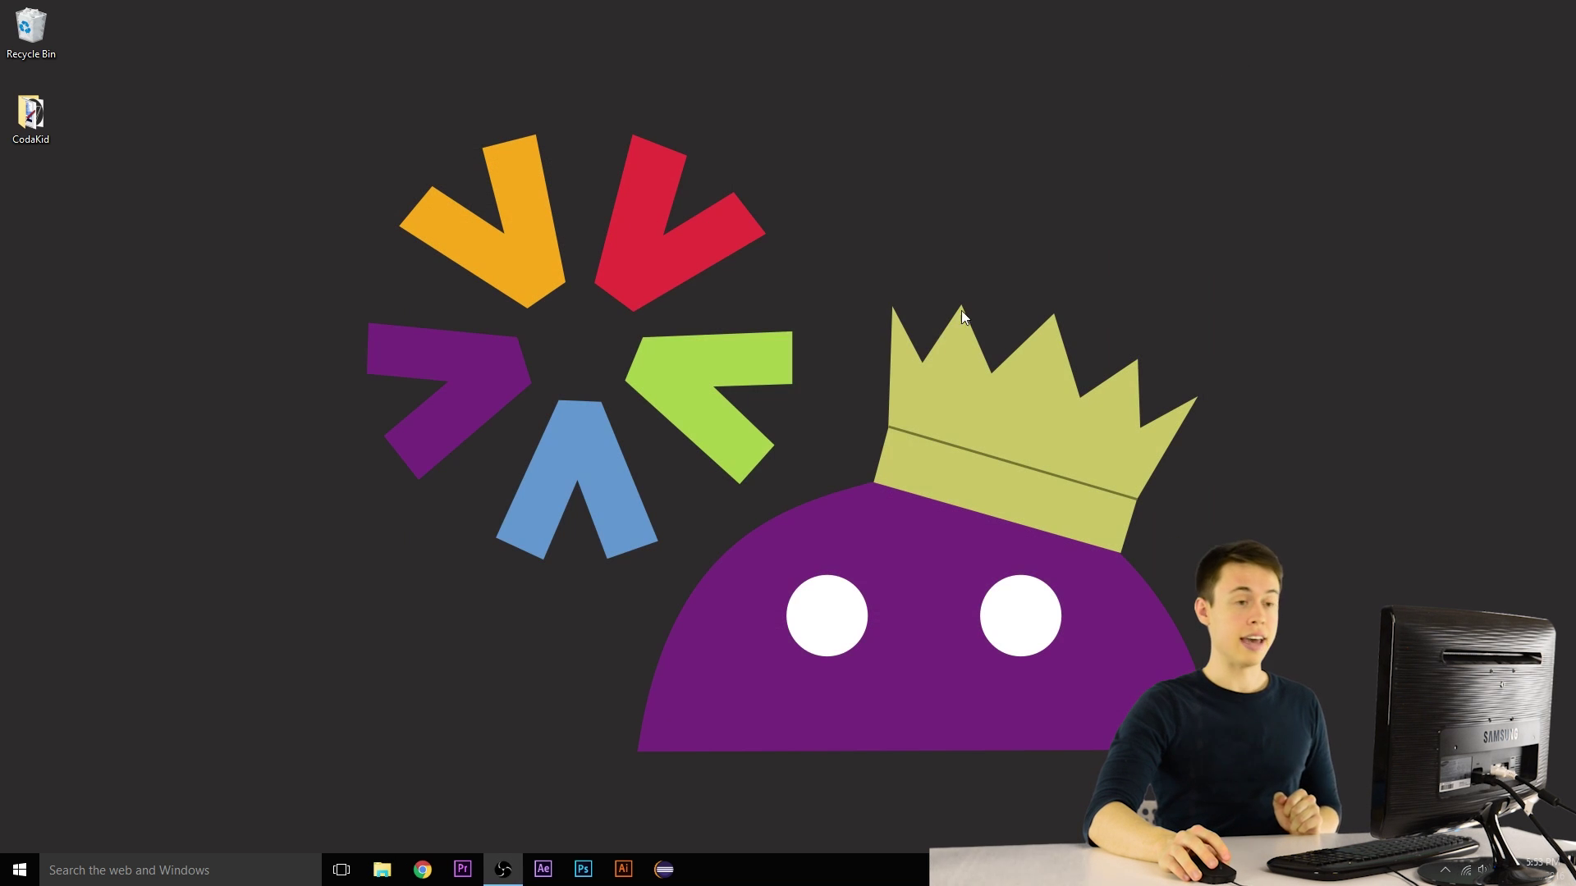